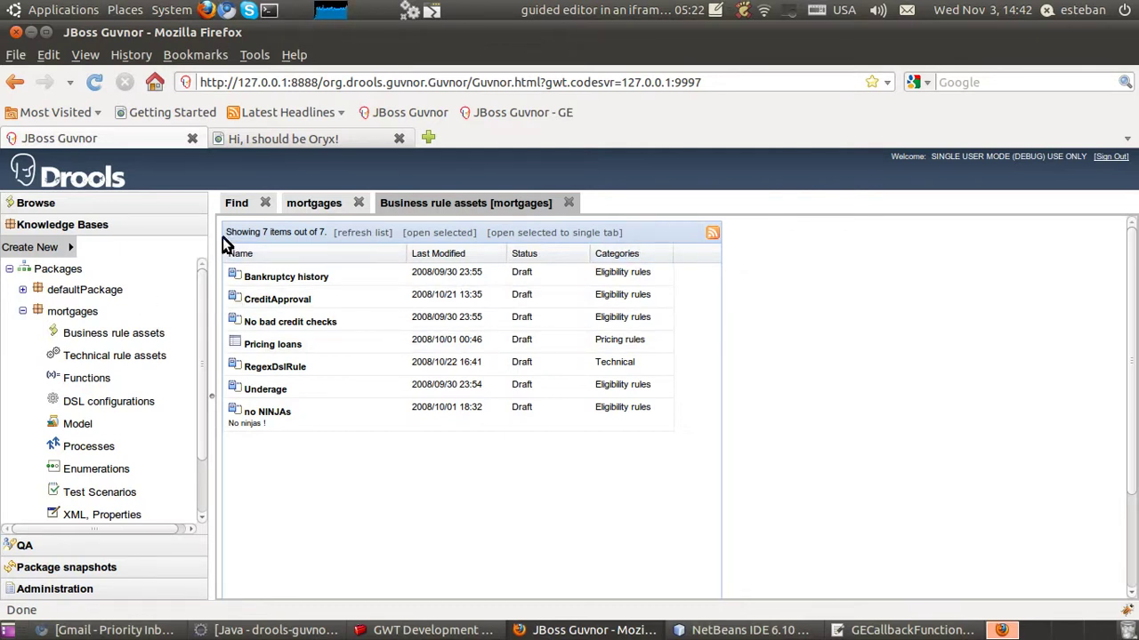
Step: Open the "Hi, I should be Oryx!" page and review its Package, Category and Hide LHS fields
{"action": "left_click", "coordinate": [299, 139]}
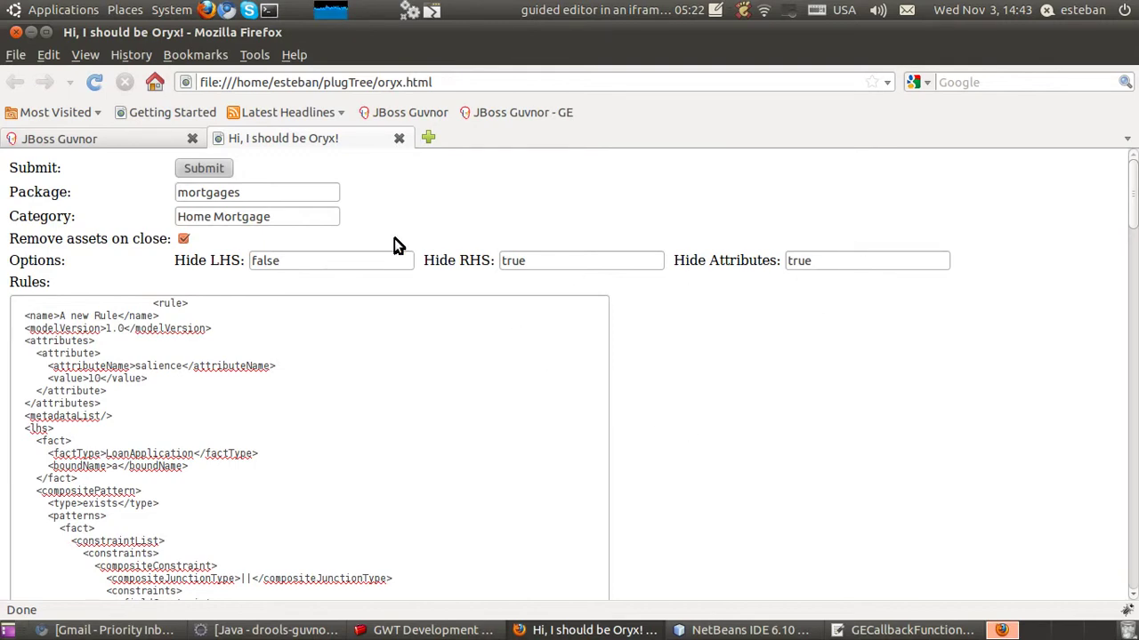
{"action": "left_click", "coordinate": [259, 194]}
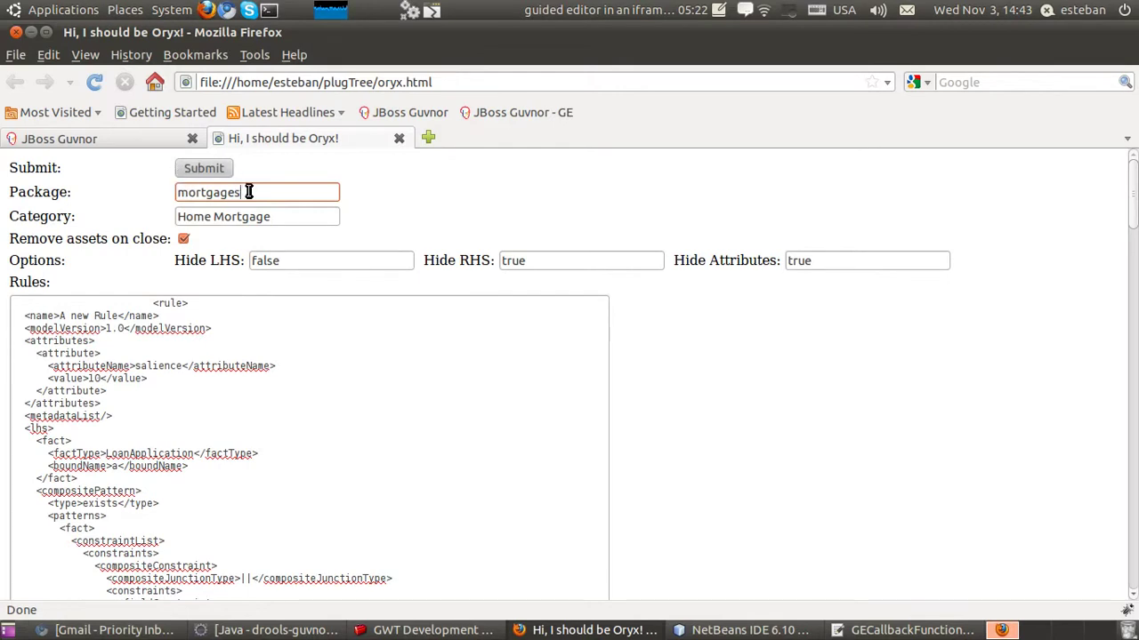
{"action": "left_click", "coordinate": [271, 218]}
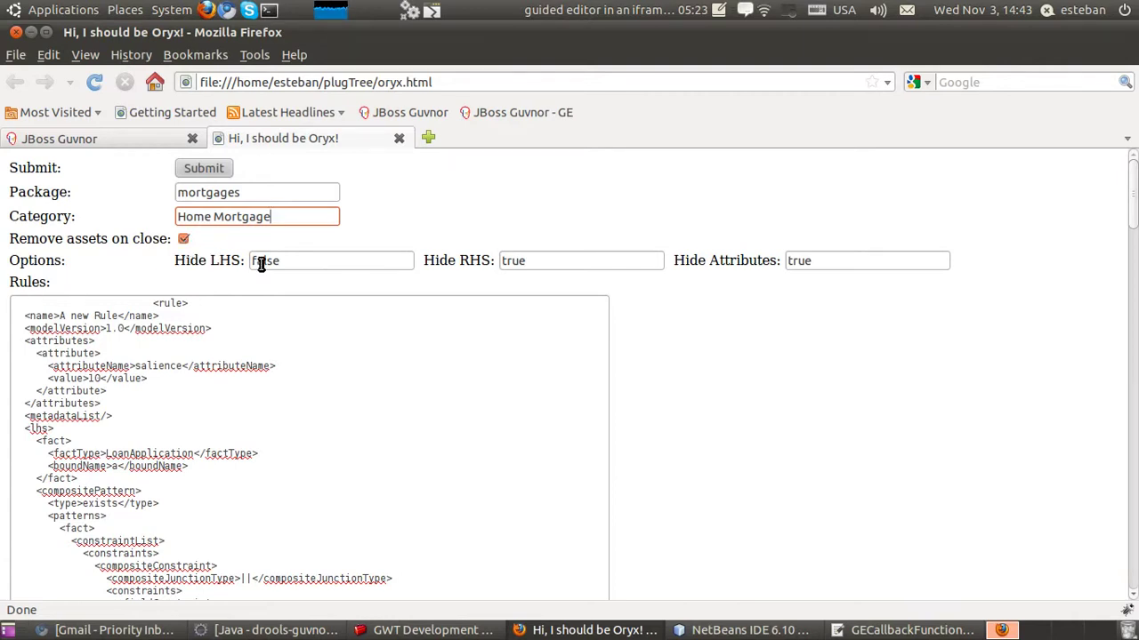
{"action": "left_click_drag", "start_coordinate": [300, 264], "coordinate": [244, 263]}
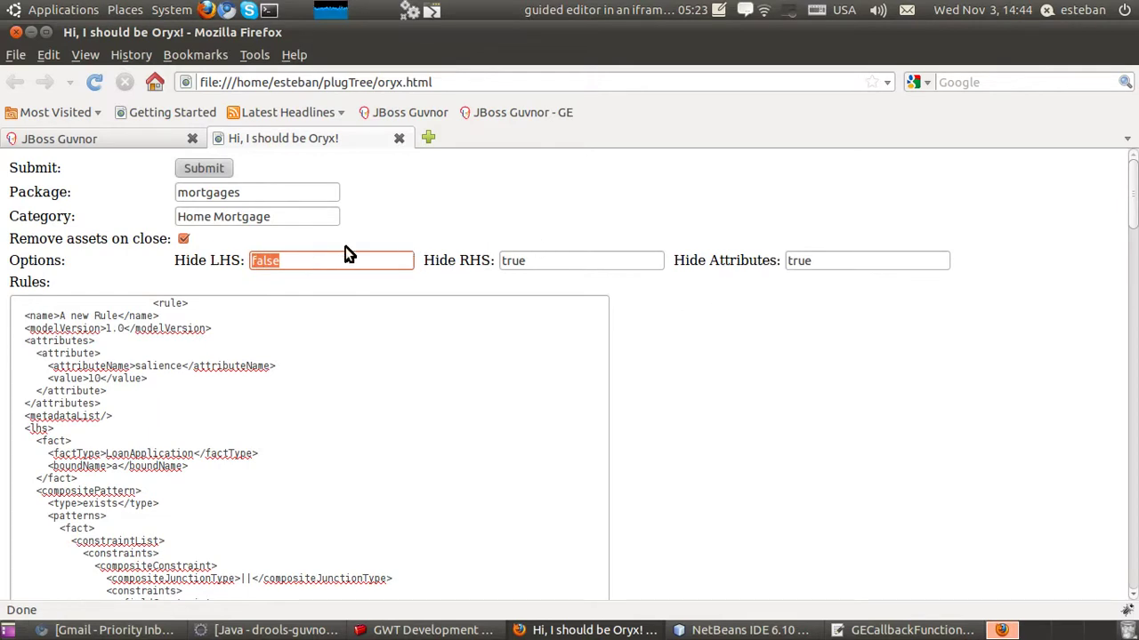
{"action": "left_click", "coordinate": [381, 263]}
{"action": "left_click_drag", "start_coordinate": [373, 265], "coordinate": [217, 259]}
Step: Examine the rule names and XML definitions in the form's two Rules text areas
{"action": "scroll", "coordinate": [708, 360], "scroll_direction": "down", "scroll_amount": 1}
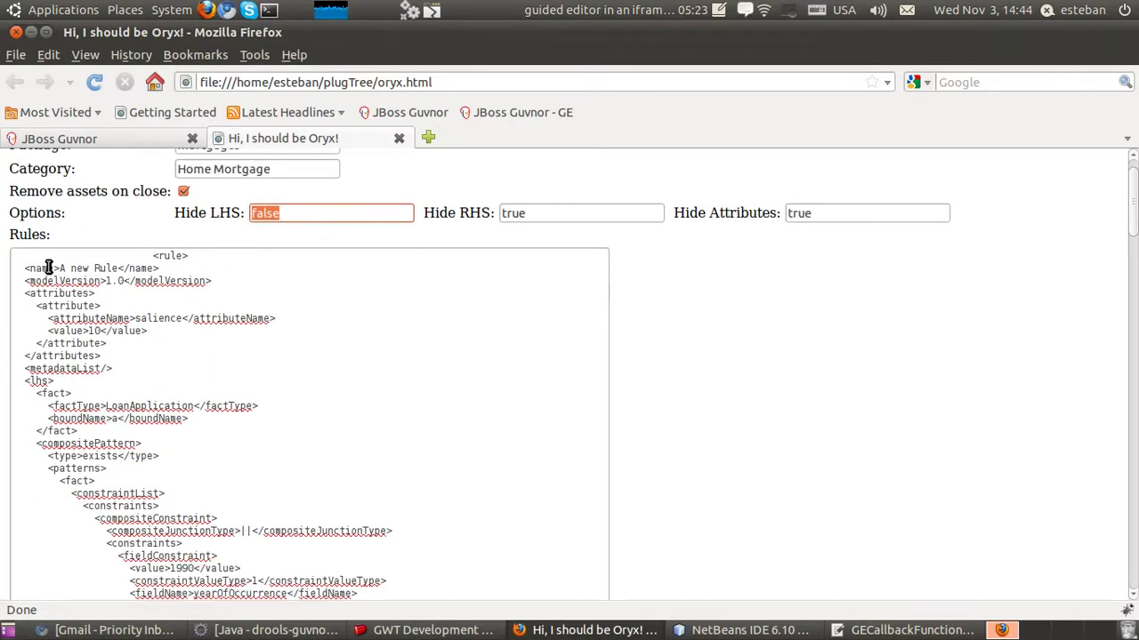
{"action": "left_click_drag", "start_coordinate": [59, 268], "coordinate": [114, 267]}
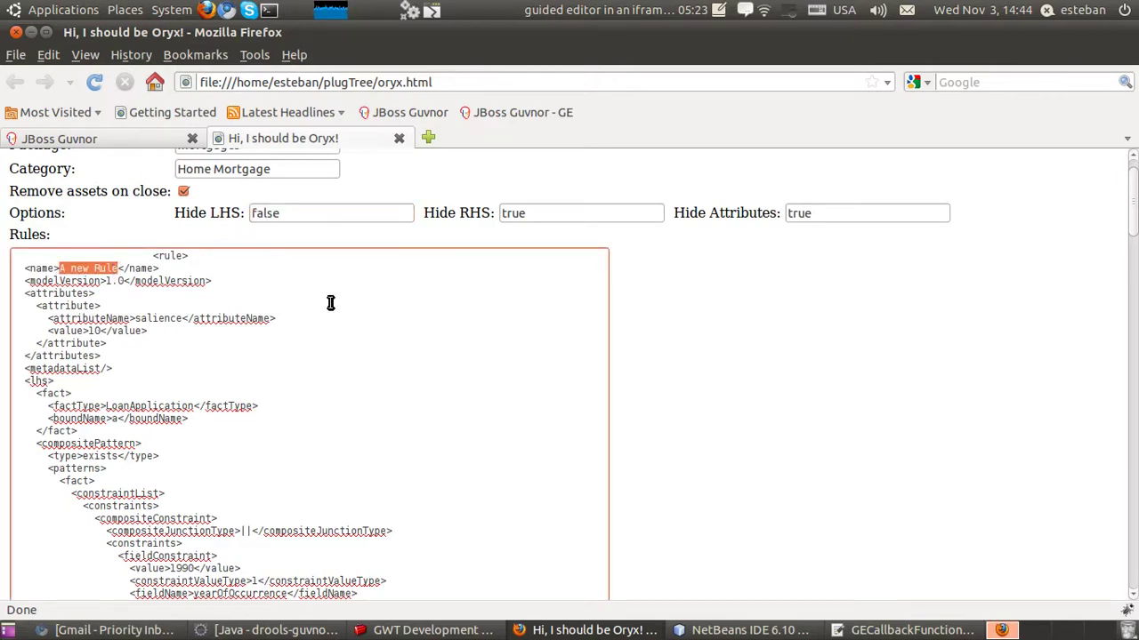
{"action": "scroll", "coordinate": [753, 396], "scroll_direction": "down", "scroll_amount": 9}
{"action": "scroll", "coordinate": [751, 386], "scroll_direction": "down", "scroll_amount": 10}
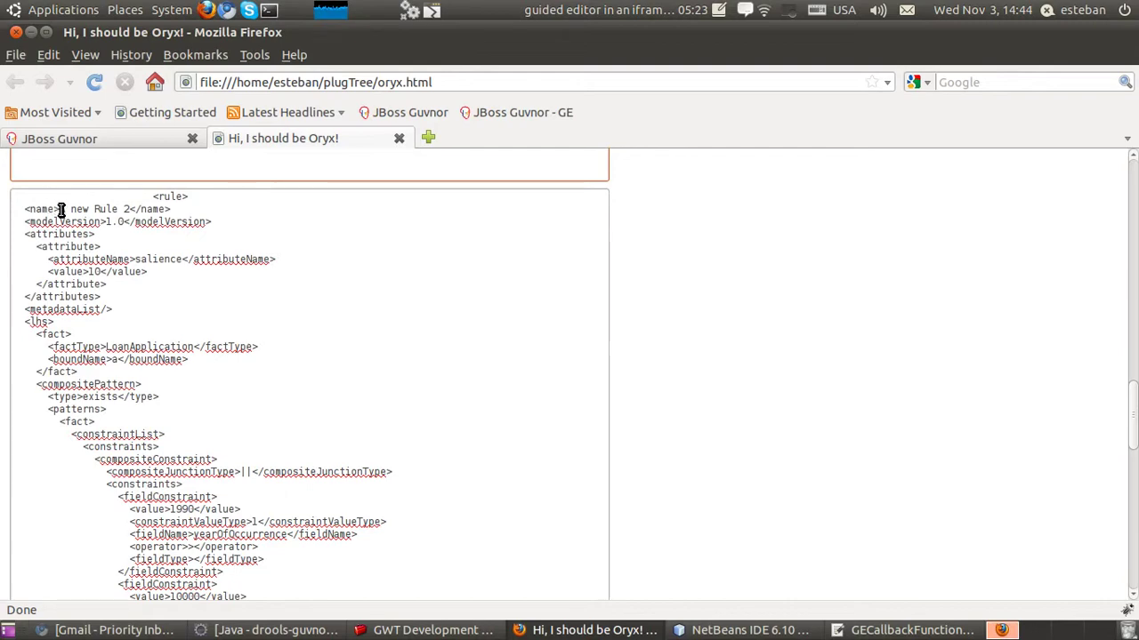
{"action": "left_click_drag", "start_coordinate": [58, 208], "coordinate": [127, 205]}
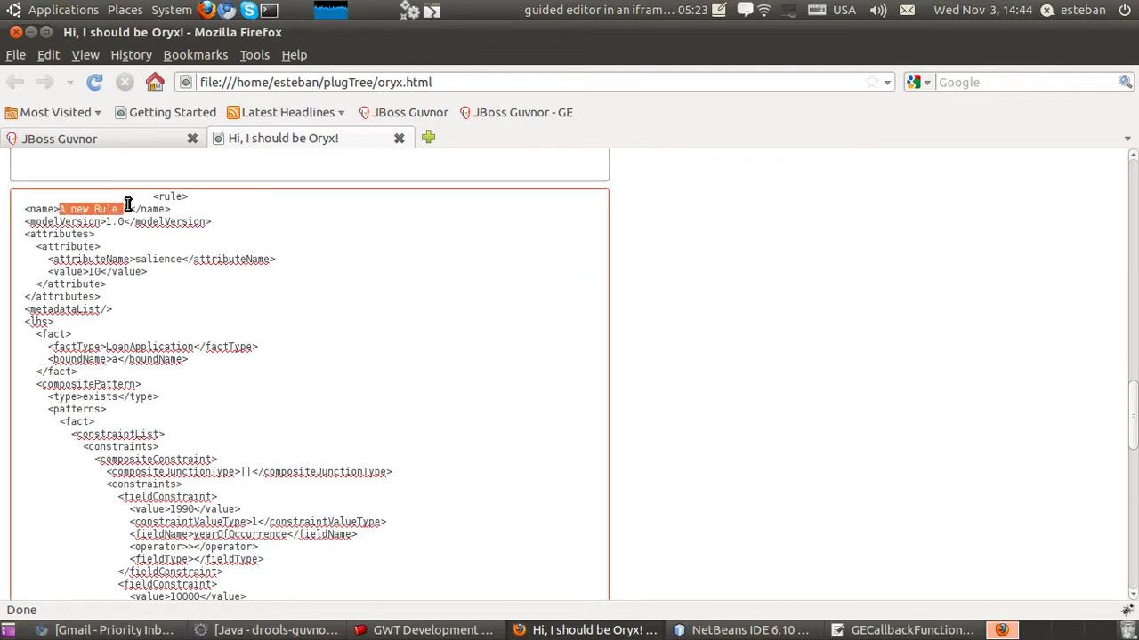
{"action": "scroll", "coordinate": [790, 435], "scroll_direction": "down", "scroll_amount": 7}
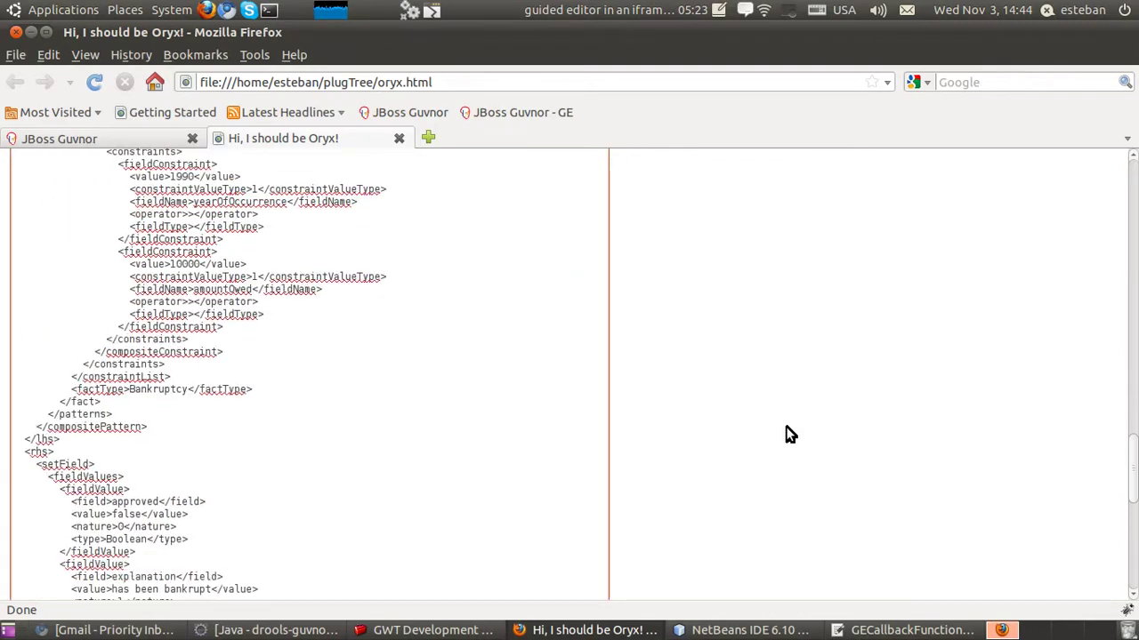
{"action": "scroll", "coordinate": [790, 435], "scroll_direction": "down", "scroll_amount": 7}
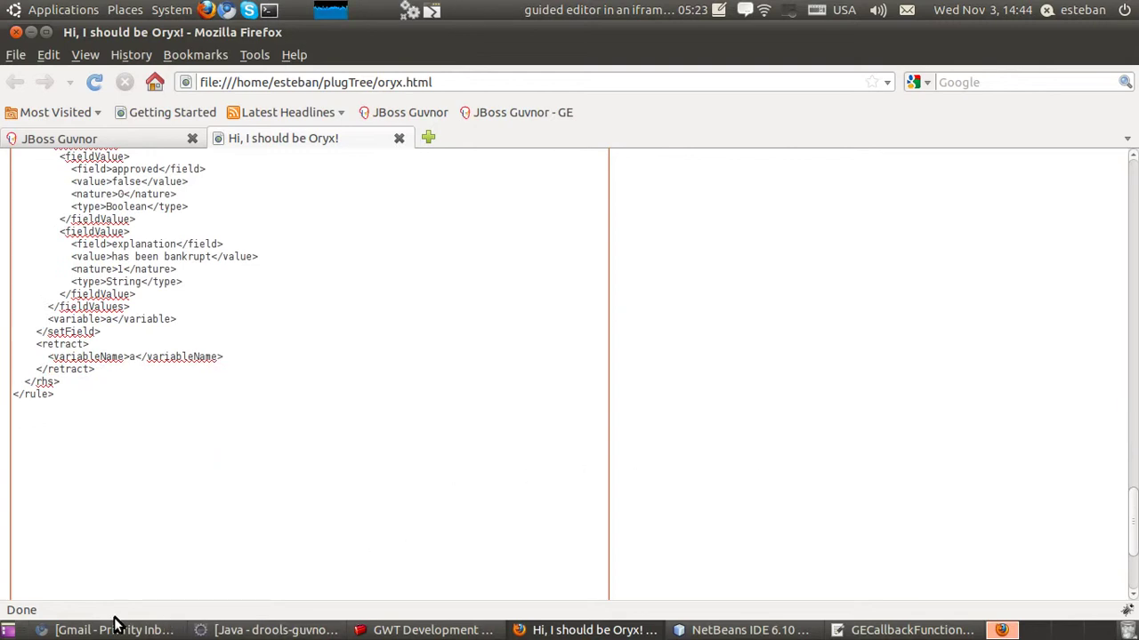
Step: Switch to NetBeans and examine the packageName, categoryName and removeAssetsOnClose inputs in the oryx.html source
{"action": "left_click", "coordinate": [716, 632]}
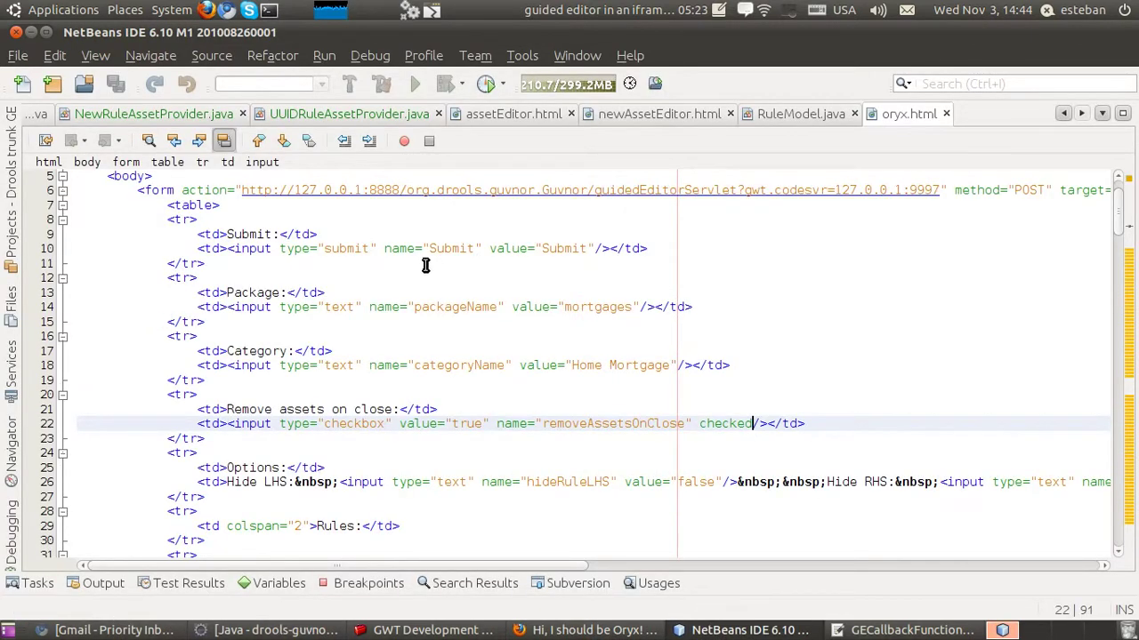
{"action": "scroll", "coordinate": [425, 265], "scroll_direction": "up", "scroll_amount": 2}
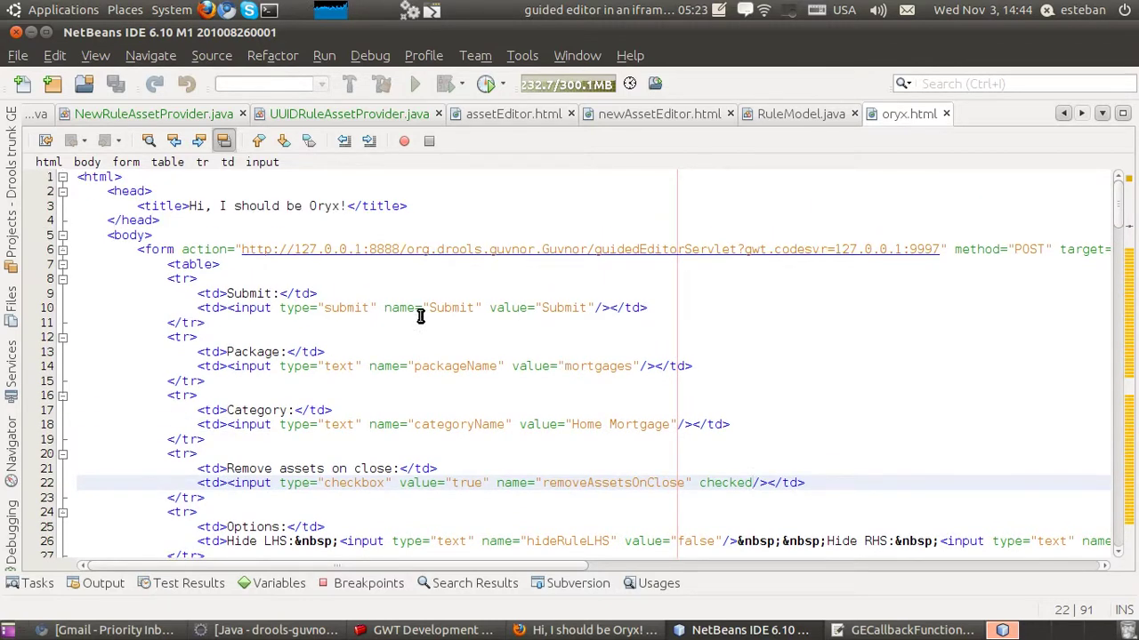
{"action": "left_click_drag", "start_coordinate": [196, 360], "coordinate": [907, 381]}
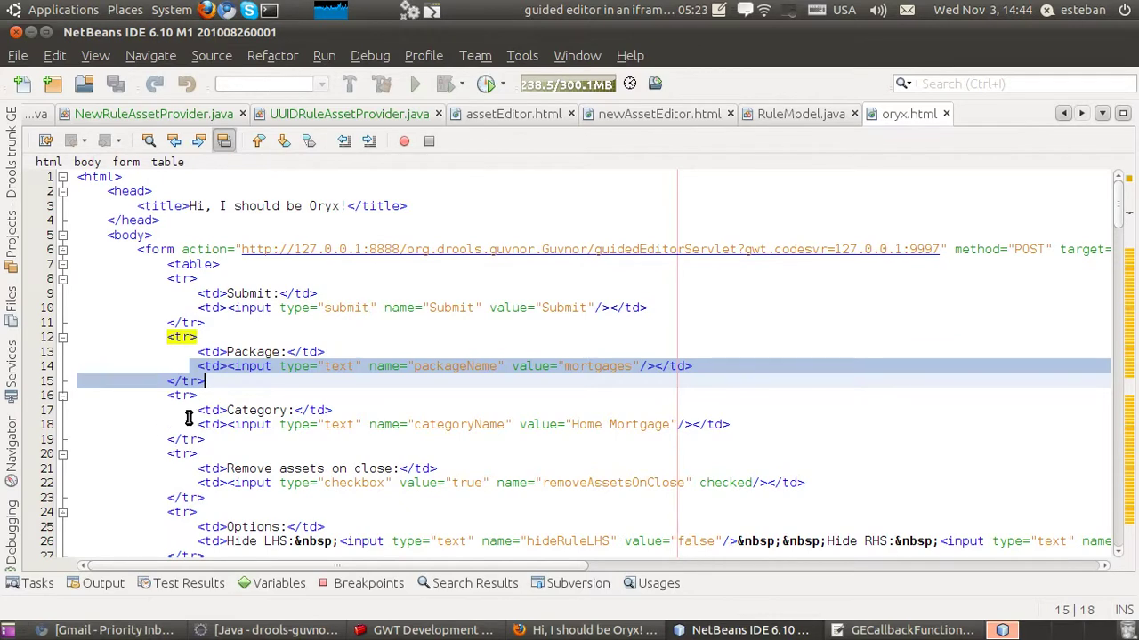
{"action": "left_click_drag", "start_coordinate": [197, 424], "coordinate": [854, 419]}
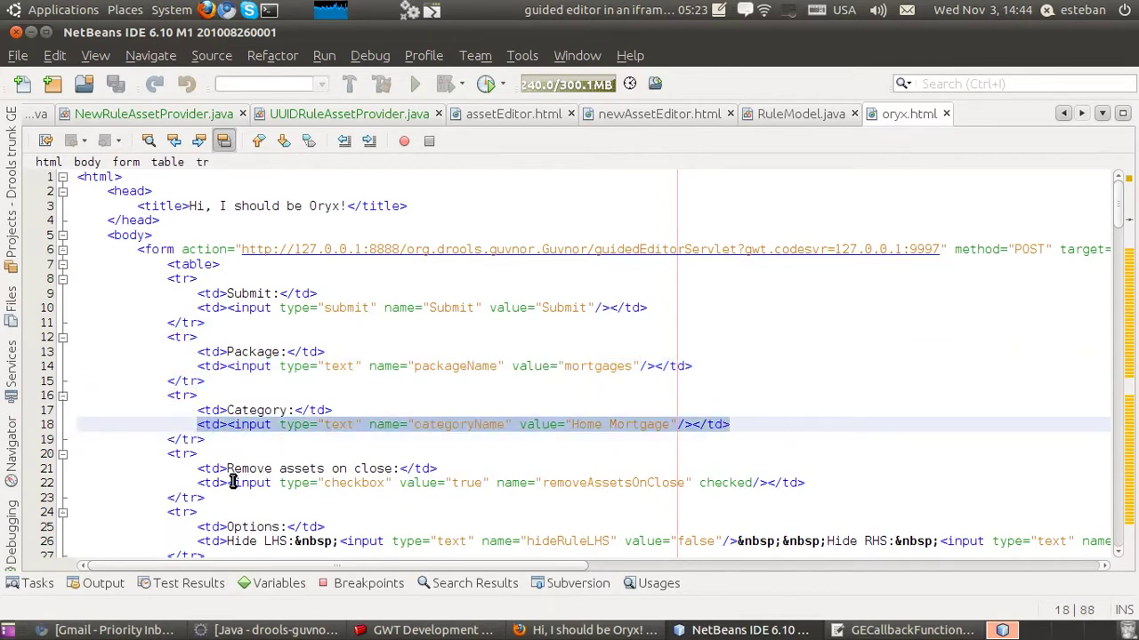
{"action": "left_click_drag", "start_coordinate": [198, 483], "coordinate": [952, 487]}
{"action": "scroll", "coordinate": [763, 469], "scroll_direction": "down", "scroll_amount": 2}
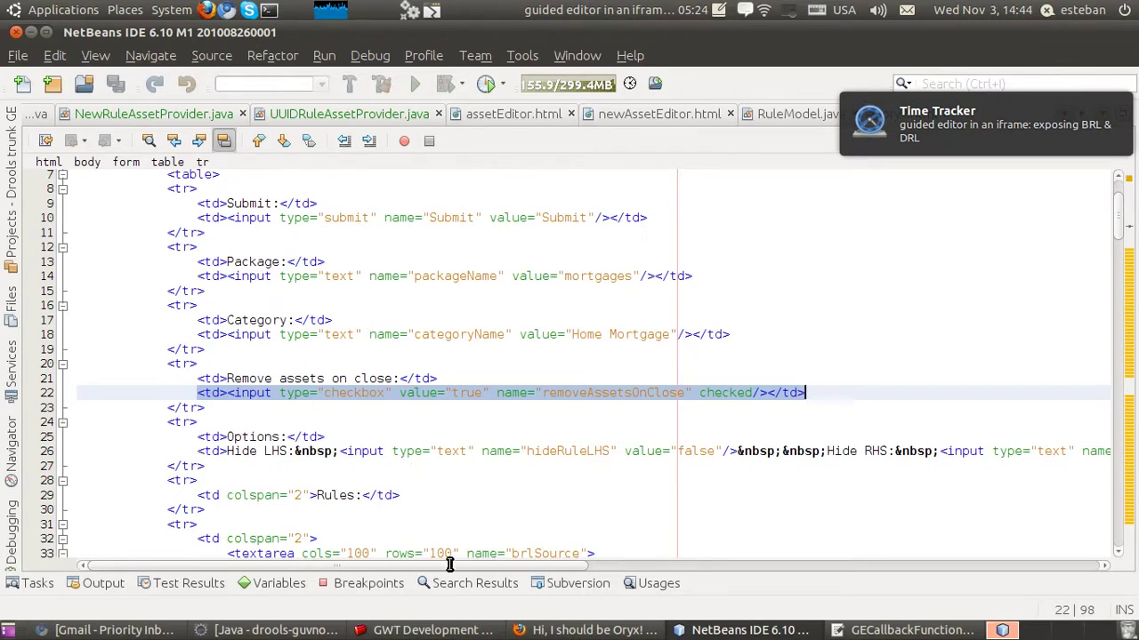
Step: Examine the hide options and the brlSource text area with its rule XML in oryx.html
{"action": "left_click_drag", "start_coordinate": [446, 567], "coordinate": [224, 557]}
{"action": "scroll", "coordinate": [312, 418], "scroll_direction": "down", "scroll_amount": 3}
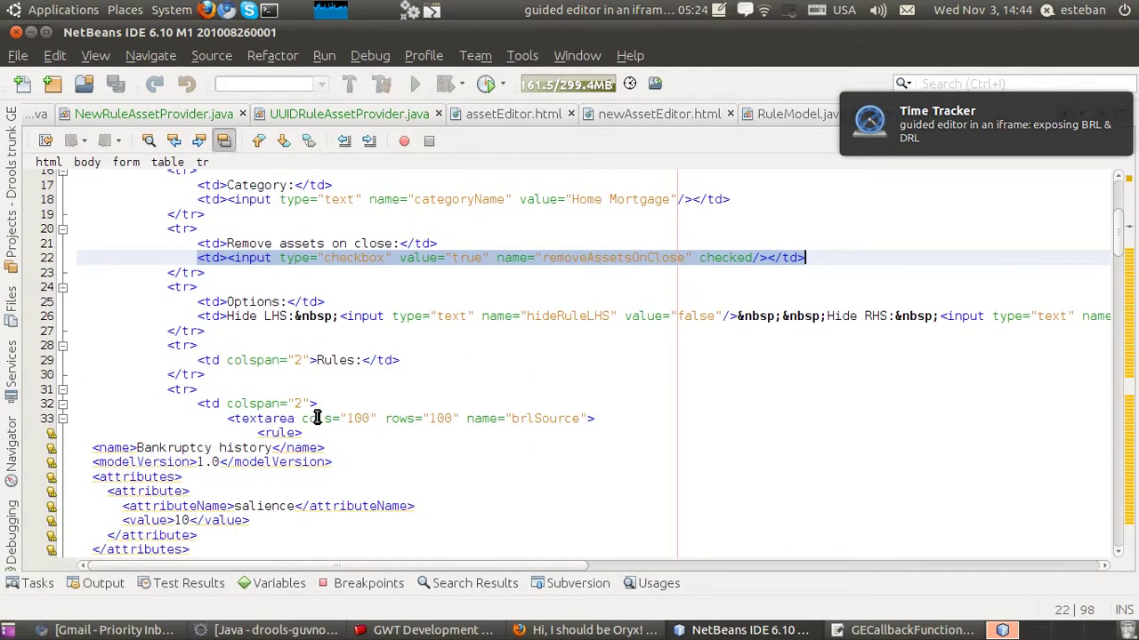
{"action": "scroll", "coordinate": [317, 418], "scroll_direction": "down", "scroll_amount": 14}
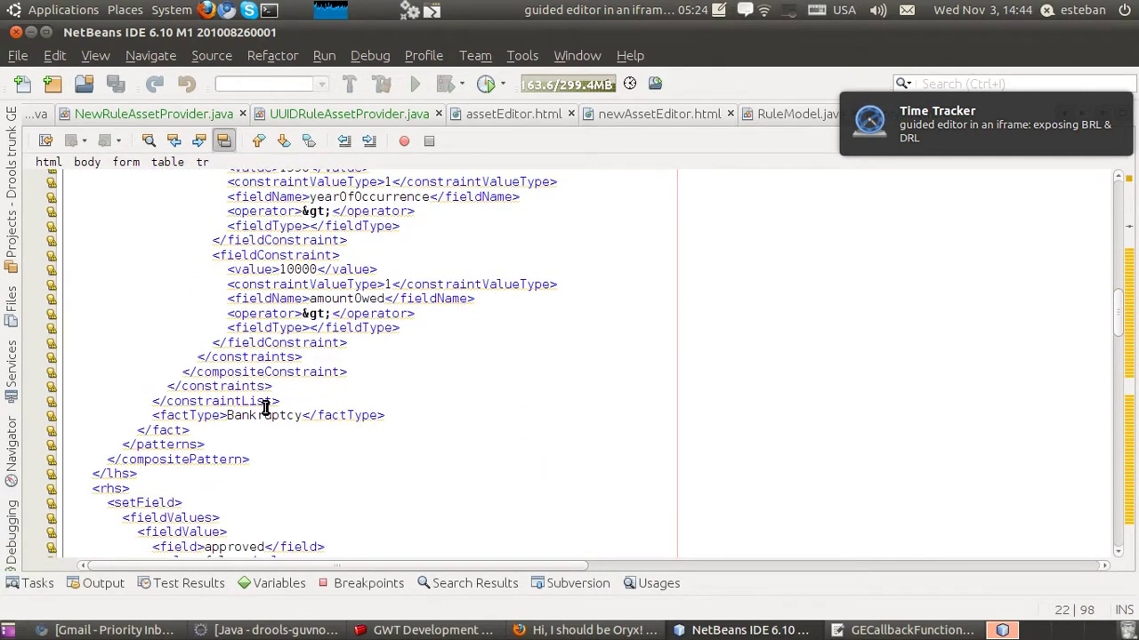
{"action": "scroll", "coordinate": [276, 407], "scroll_direction": "down", "scroll_amount": 5}
{"action": "scroll", "coordinate": [286, 408], "scroll_direction": "up", "scroll_amount": 9}
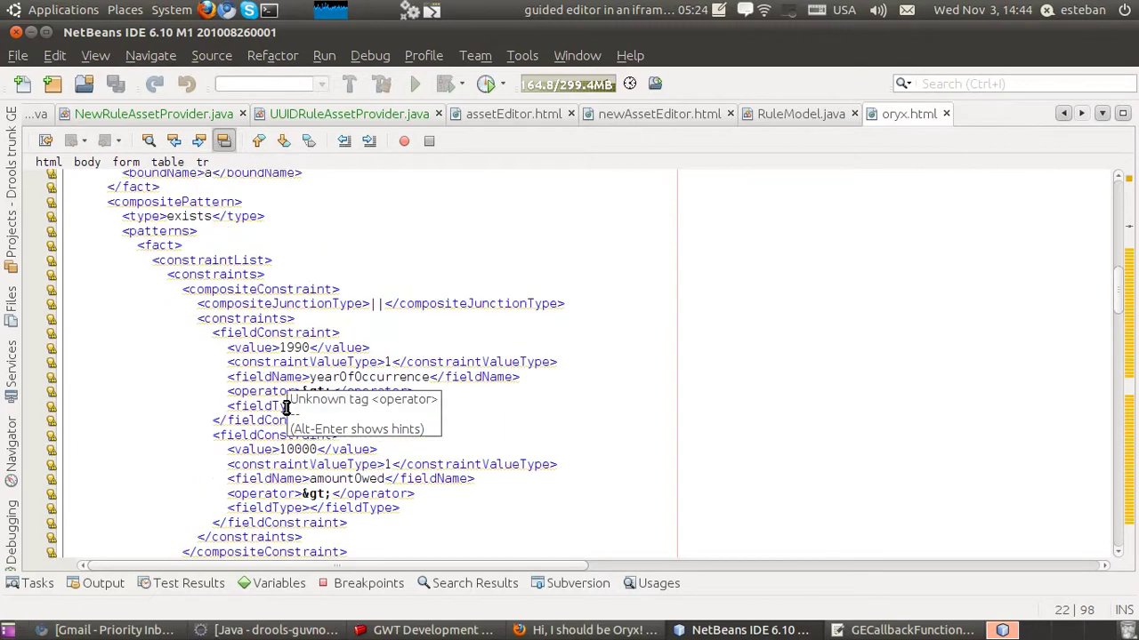
{"action": "scroll", "coordinate": [286, 408], "scroll_direction": "up", "scroll_amount": 1}
{"action": "key", "text": "alt+Tab"}
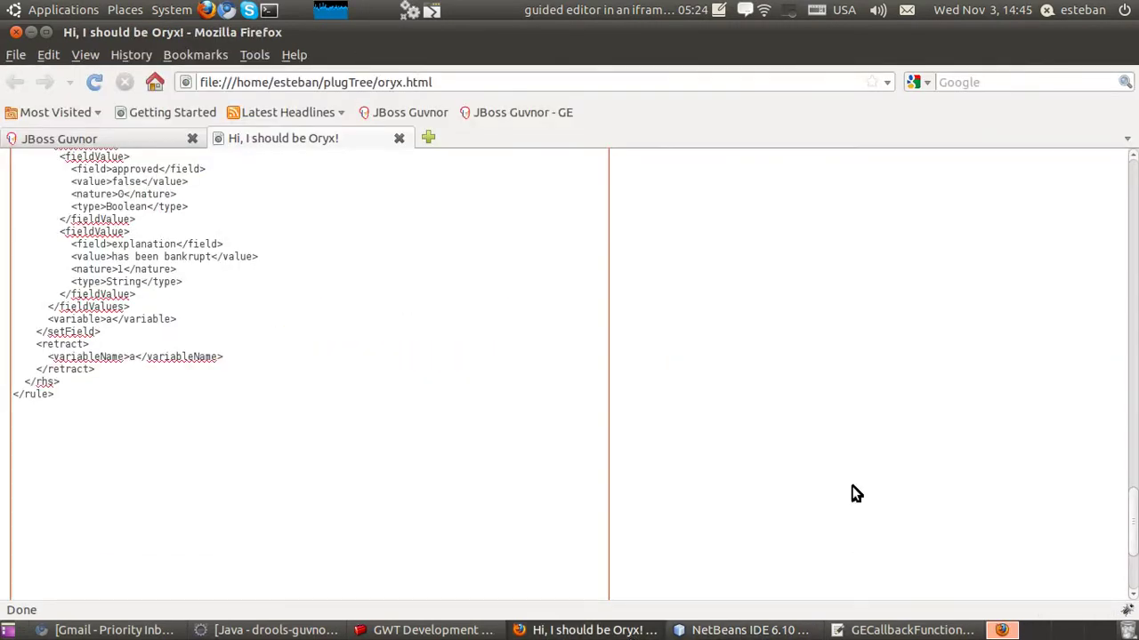
{"action": "scroll", "coordinate": [851, 493], "scroll_direction": "up", "scroll_amount": 20}
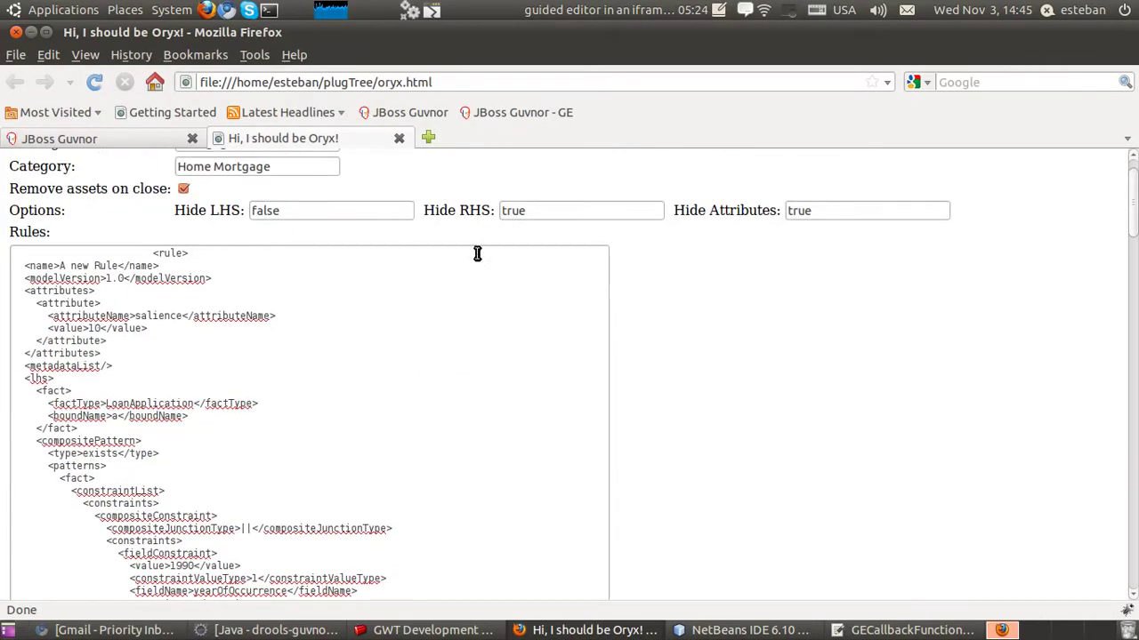
{"action": "scroll", "coordinate": [477, 254], "scroll_direction": "up", "scroll_amount": 1}
{"action": "left_click", "coordinate": [271, 630]}
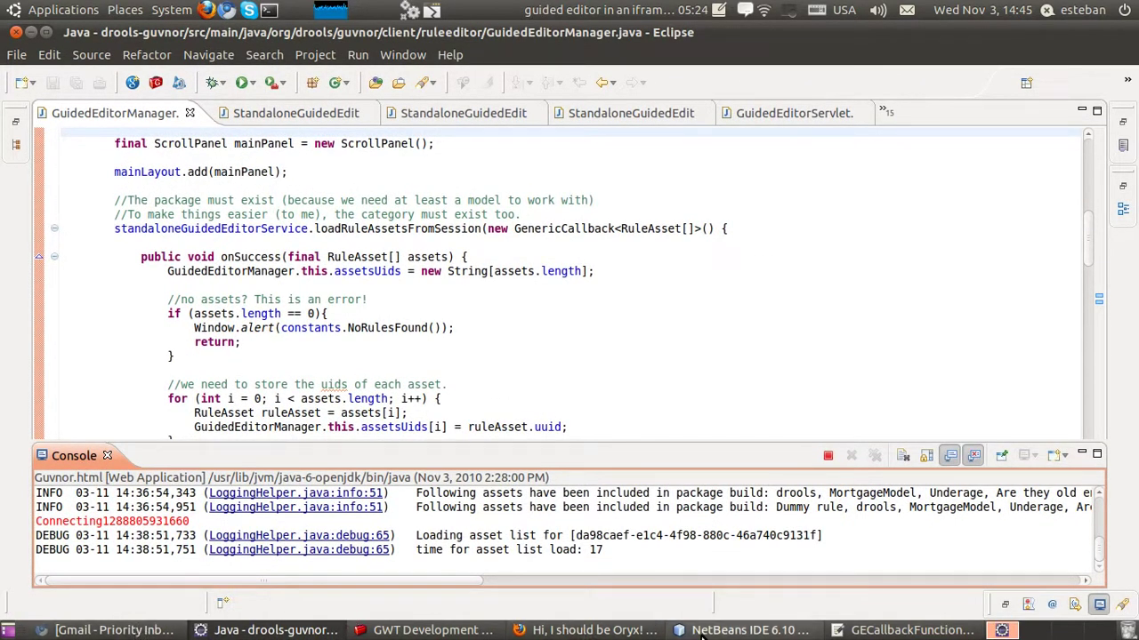
Step: Return to NetBeans and examine the form's action URL in oryx.html, particularly the guidedEditorServlet part
{"action": "left_click", "coordinate": [700, 632]}
{"action": "scroll", "coordinate": [417, 328], "scroll_direction": "up", "scroll_amount": 20}
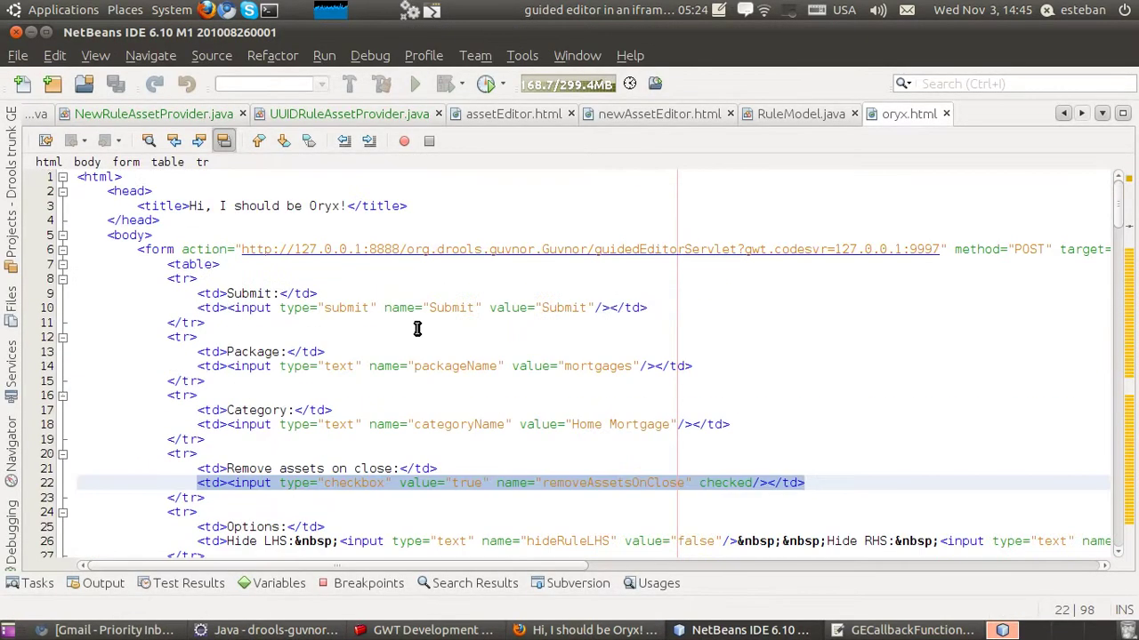
{"action": "left_click_drag", "start_coordinate": [244, 249], "coordinate": [941, 253]}
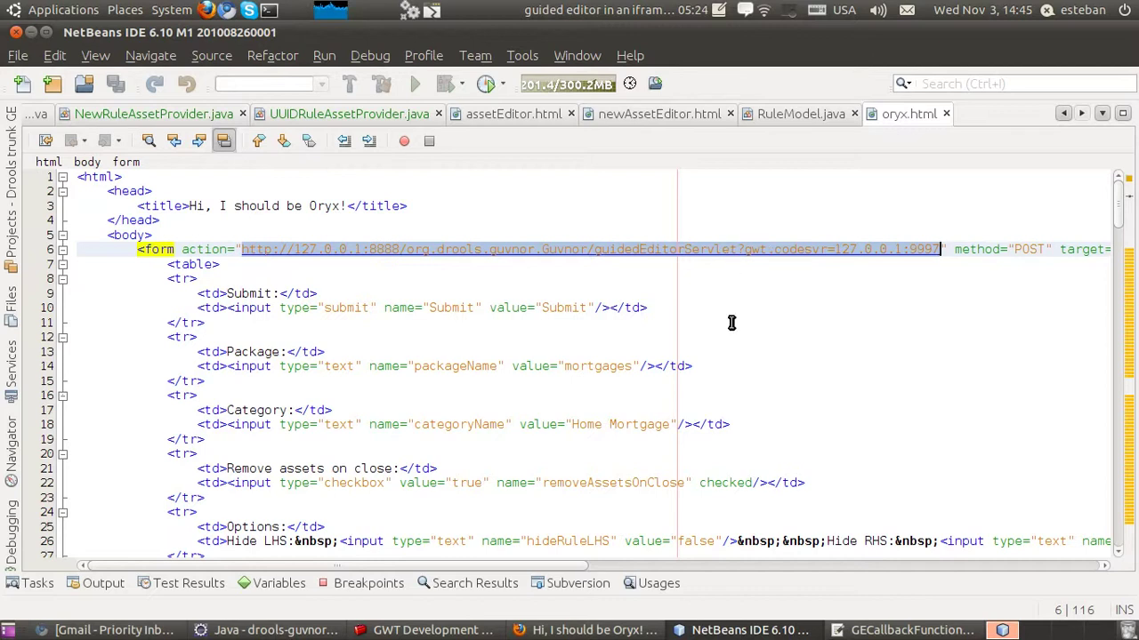
{"action": "left_click", "coordinate": [732, 294]}
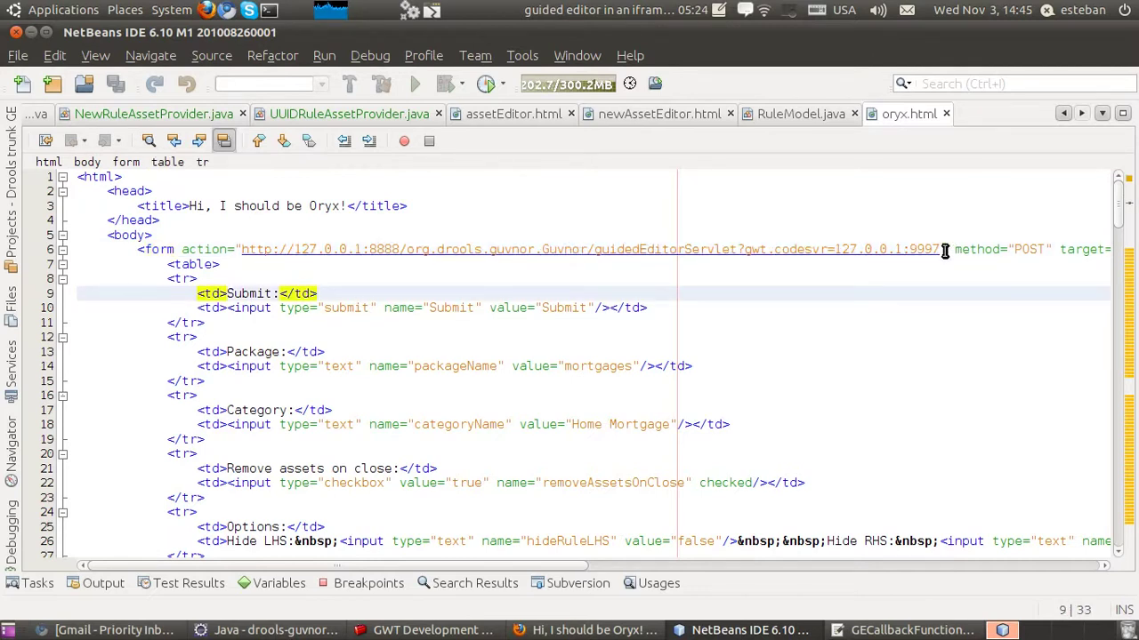
{"action": "left_click_drag", "start_coordinate": [738, 250], "coordinate": [603, 252]}
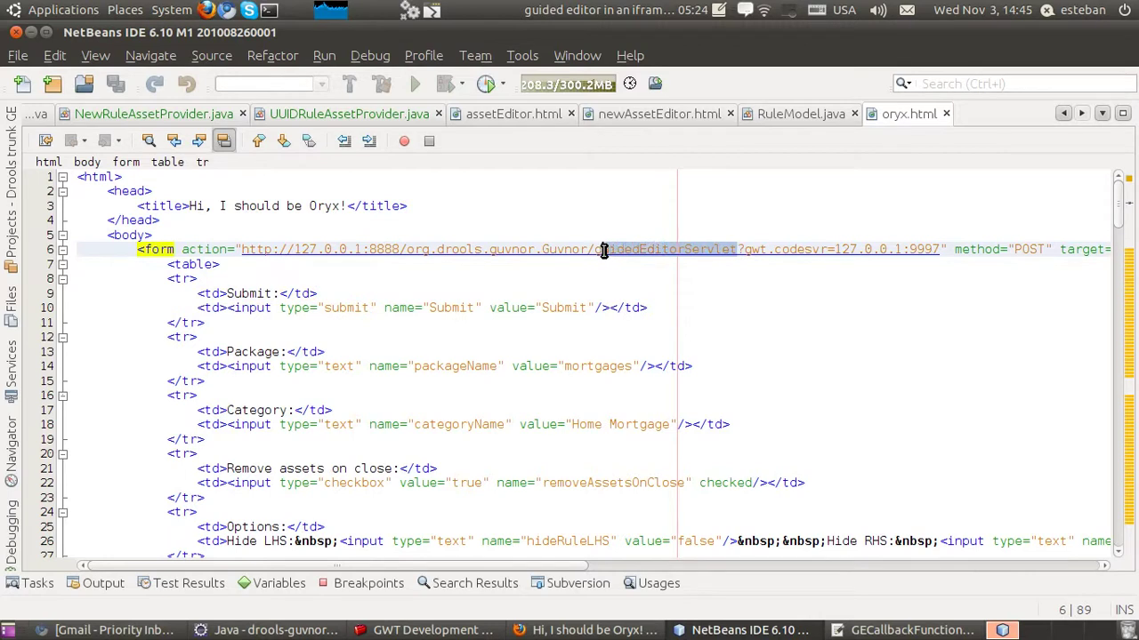
{"action": "left_click", "coordinate": [758, 309]}
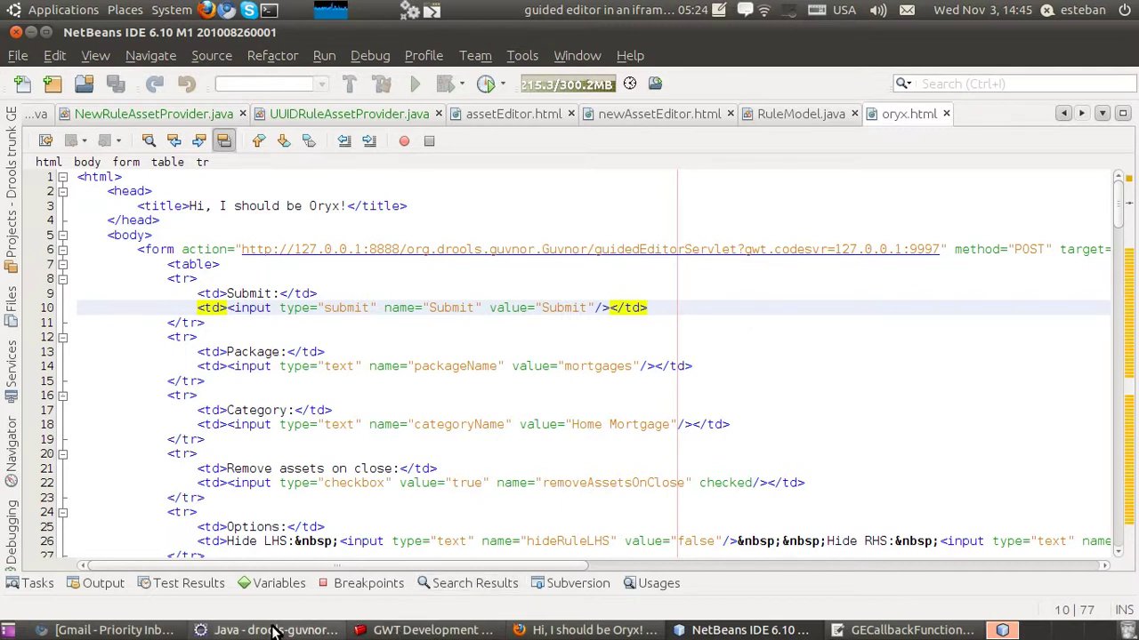
Step: Switch to Firefox, submit the Oryx form, and expand "A new Rule 2" in the resulting guided editor
{"action": "left_click", "coordinate": [587, 629]}
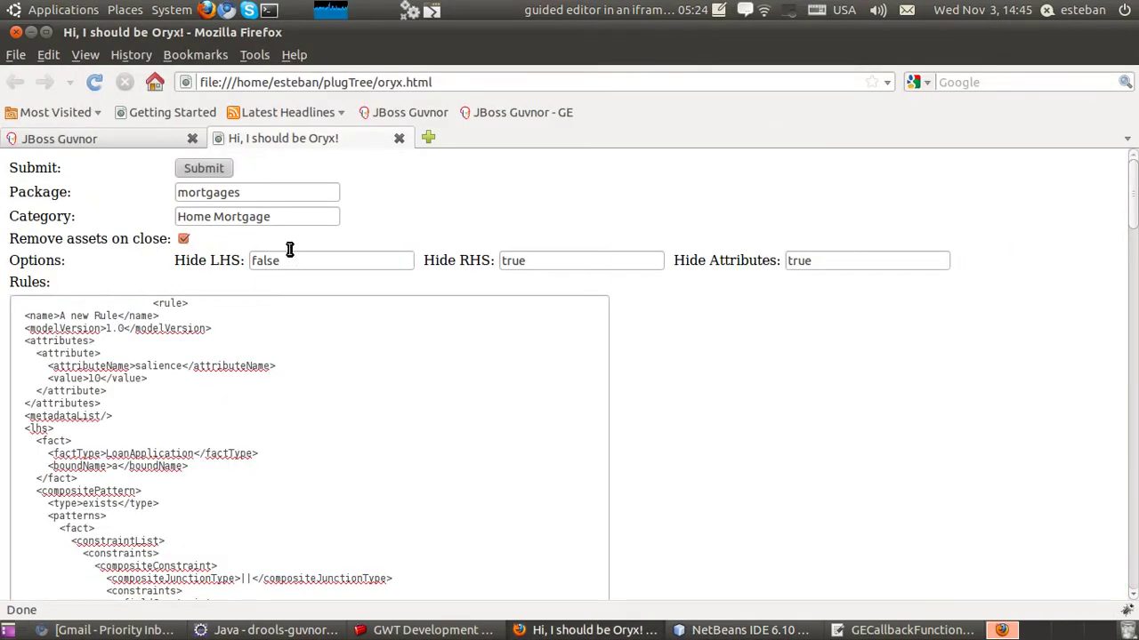
{"action": "left_click", "coordinate": [206, 171]}
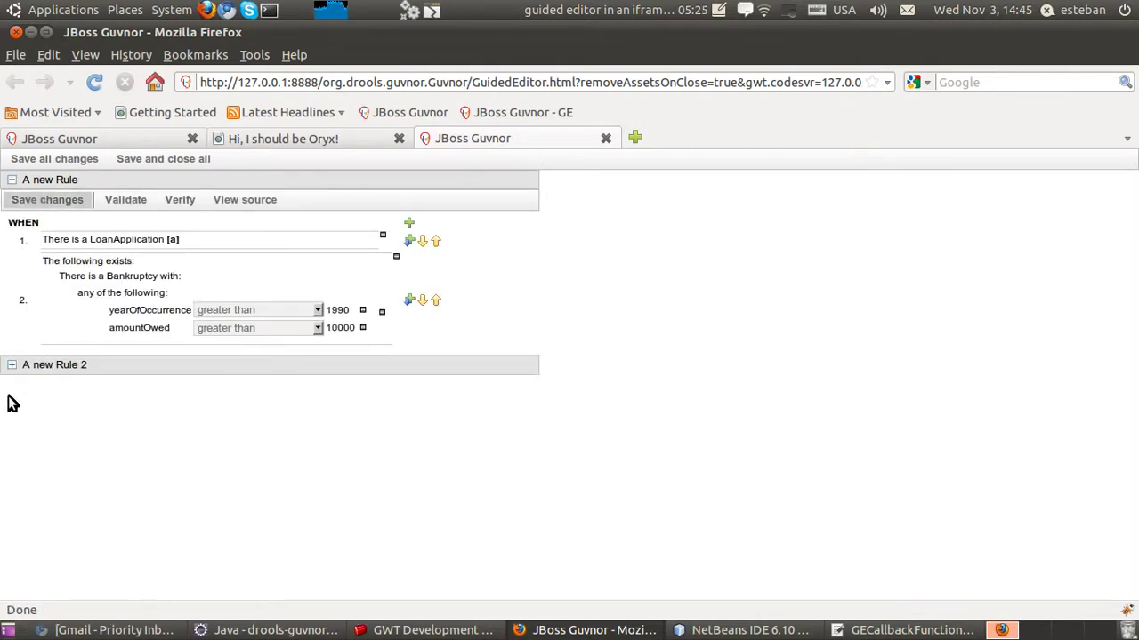
{"action": "left_click", "coordinate": [13, 365]}
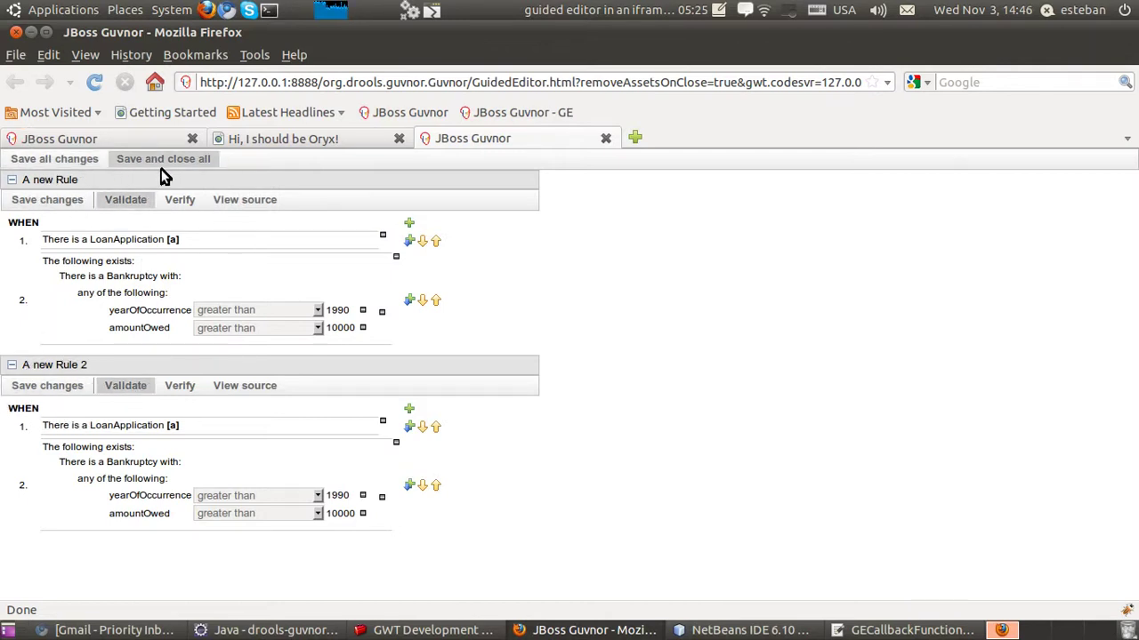
Step: View the generated source of "A new Rule" and close the source view
{"action": "left_click", "coordinate": [258, 202]}
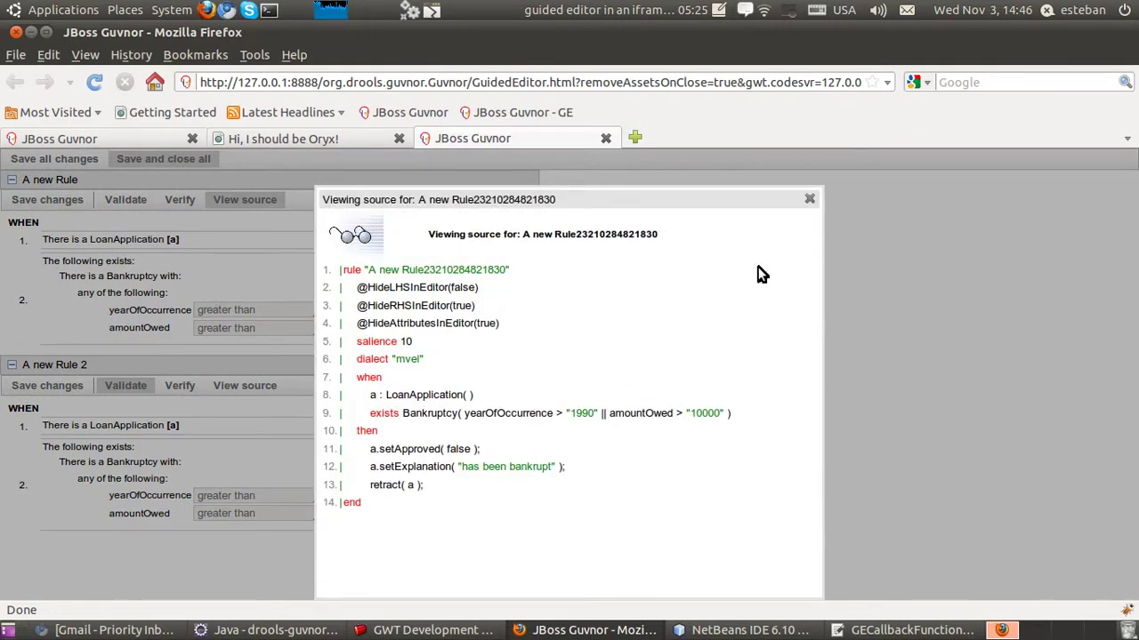
{"action": "left_click", "coordinate": [811, 201]}
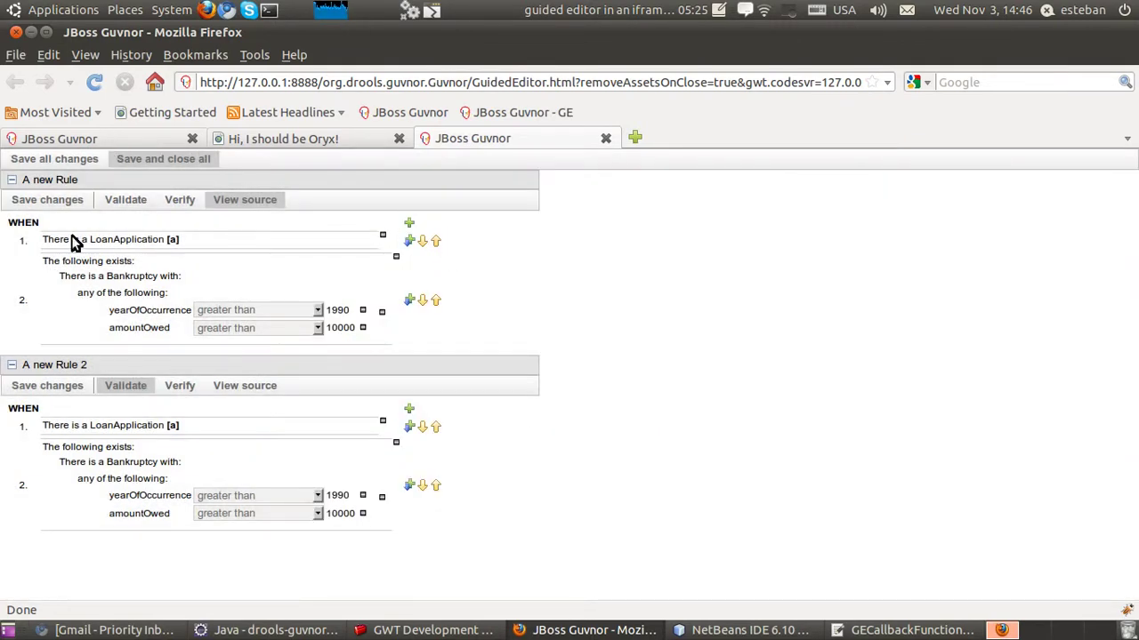
Step: Set the amountOwed value in the Bankruptcy condition of "A new Rule" to 23456
{"action": "left_click", "coordinate": [341, 329]}
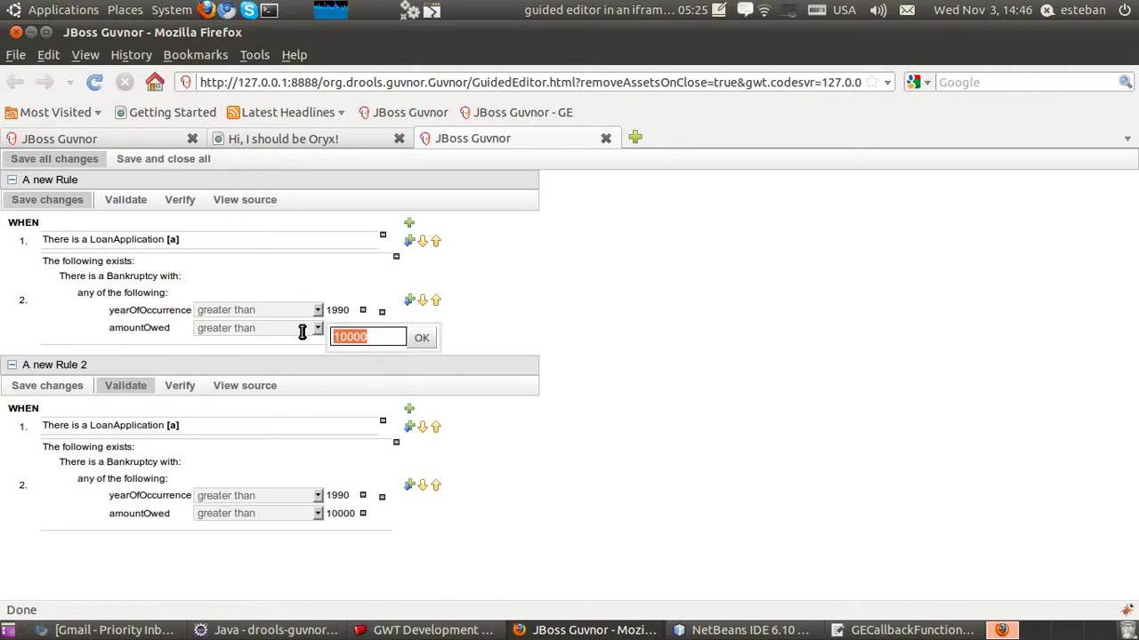
{"action": "type", "text": "23456"}
{"action": "left_click", "coordinate": [420, 338]}
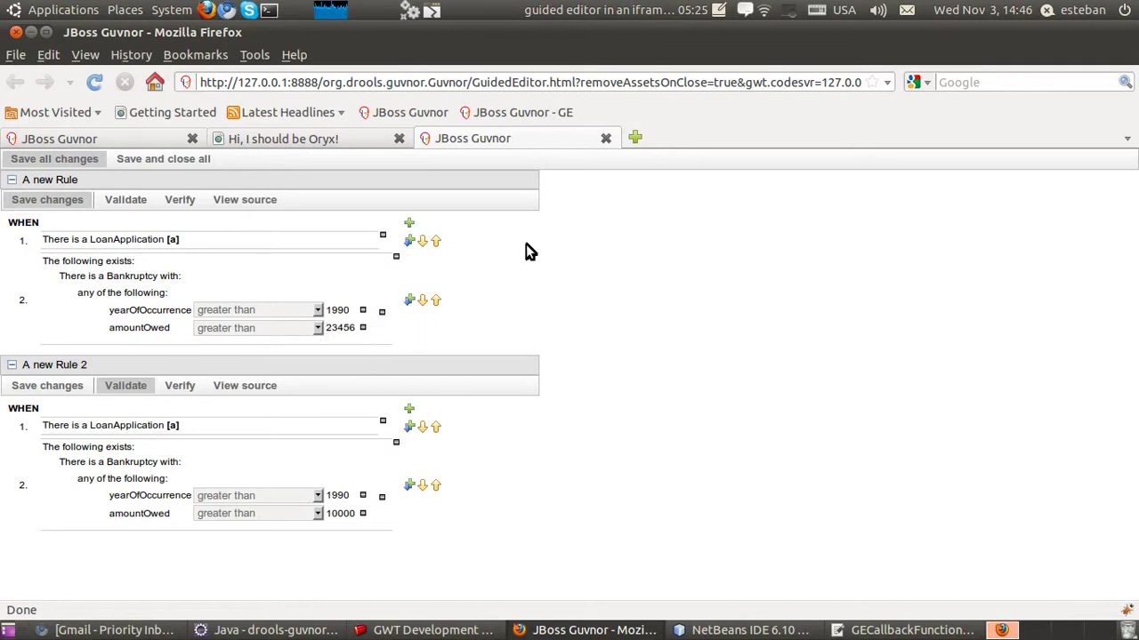
Step: Add a List condition at the bottom of the WHEN section of "A new Rule"
{"action": "left_click", "coordinate": [409, 223]}
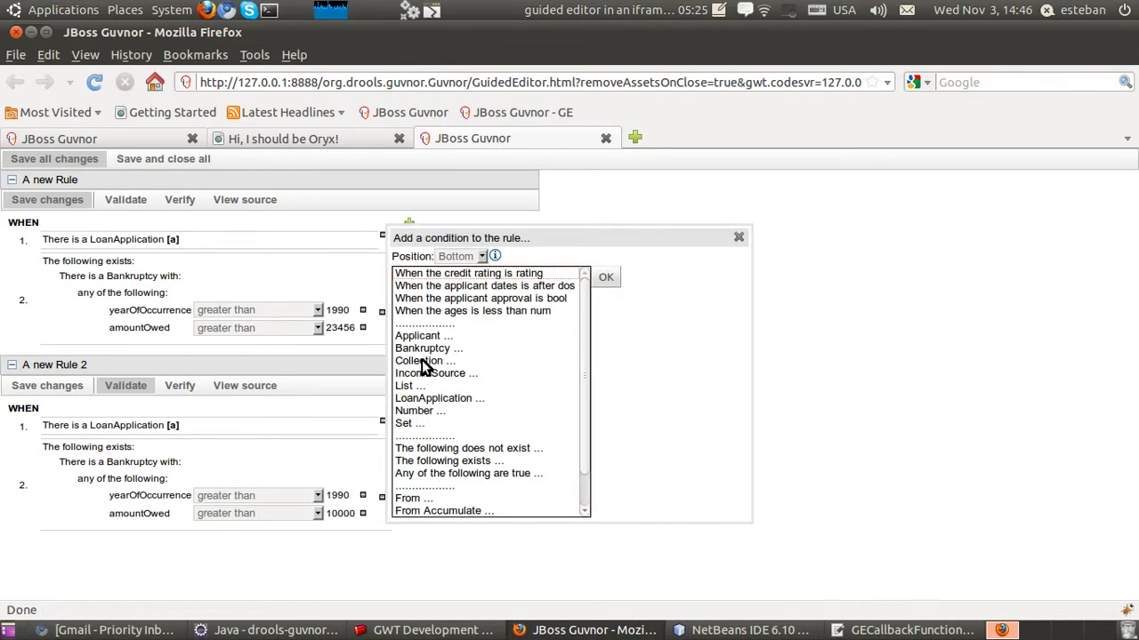
{"action": "left_click", "coordinate": [408, 386]}
{"action": "left_click", "coordinate": [608, 276]}
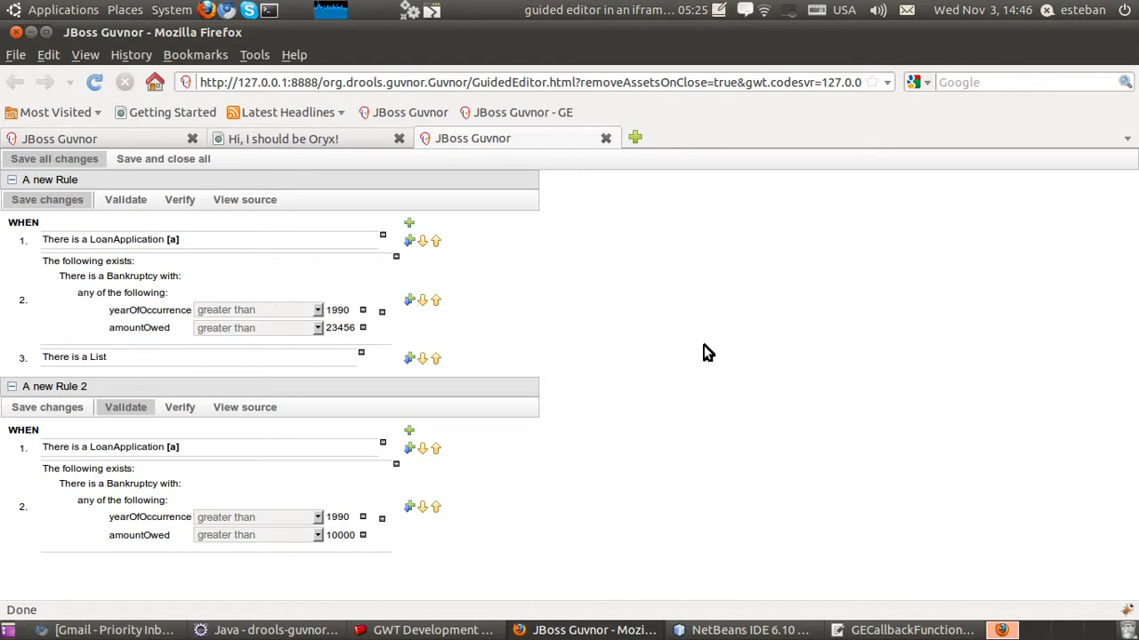
Step: Open the Firebug debugger for the guided editor page
{"action": "left_click", "coordinate": [1128, 613]}
{"action": "scroll", "coordinate": [745, 338], "scroll_direction": "down", "scroll_amount": 1}
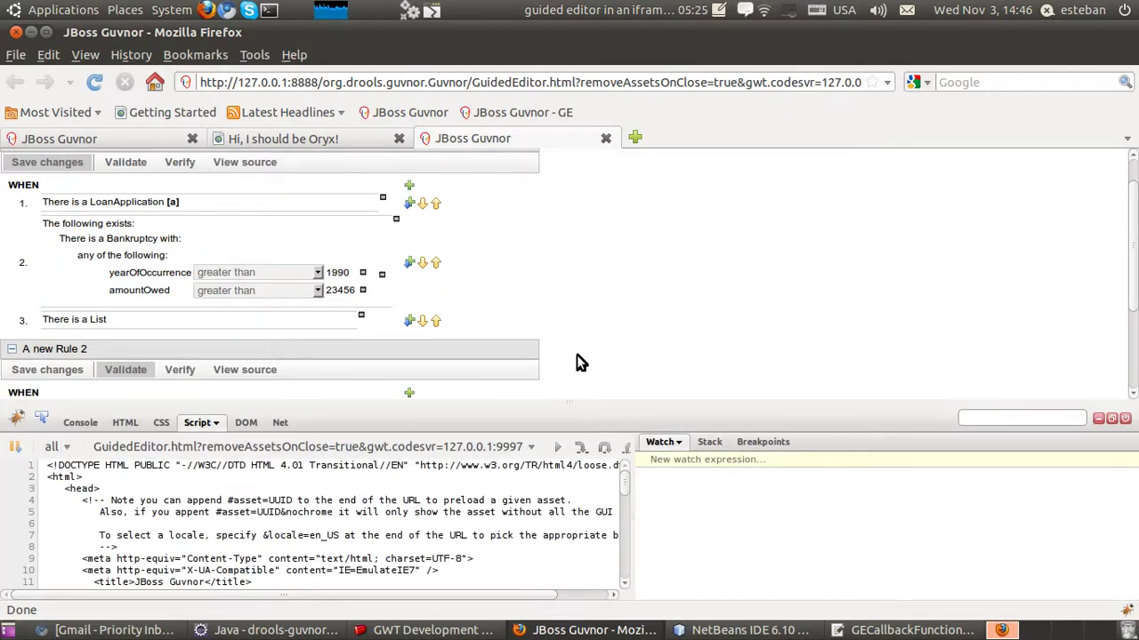
{"action": "scroll", "coordinate": [576, 356], "scroll_direction": "up", "scroll_amount": 1}
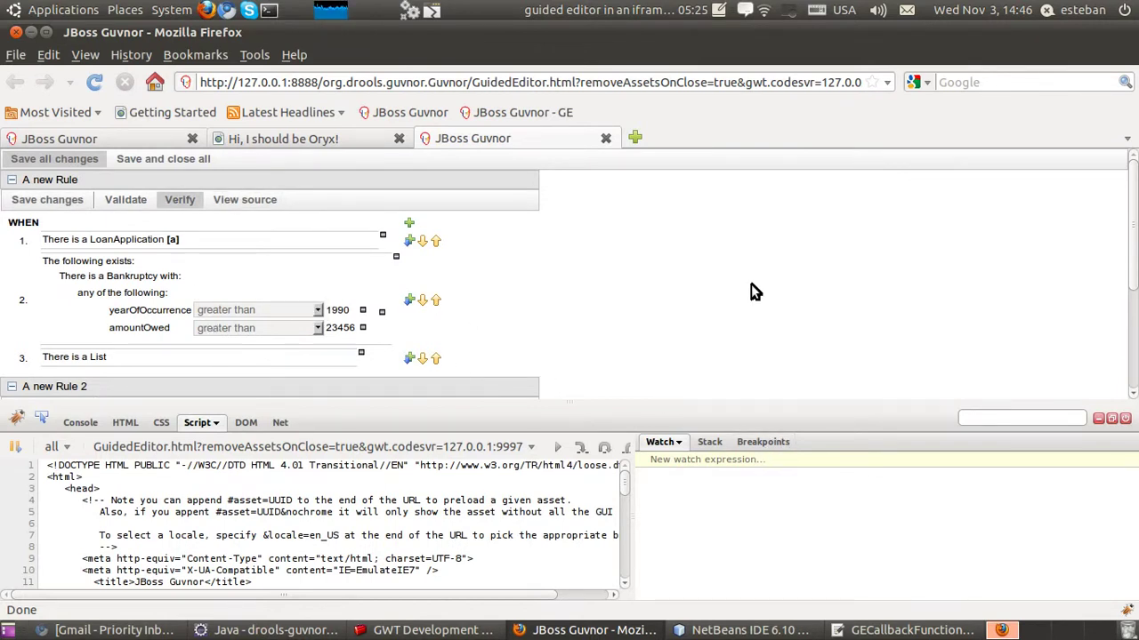
{"action": "scroll", "coordinate": [750, 283], "scroll_direction": "down", "scroll_amount": 1}
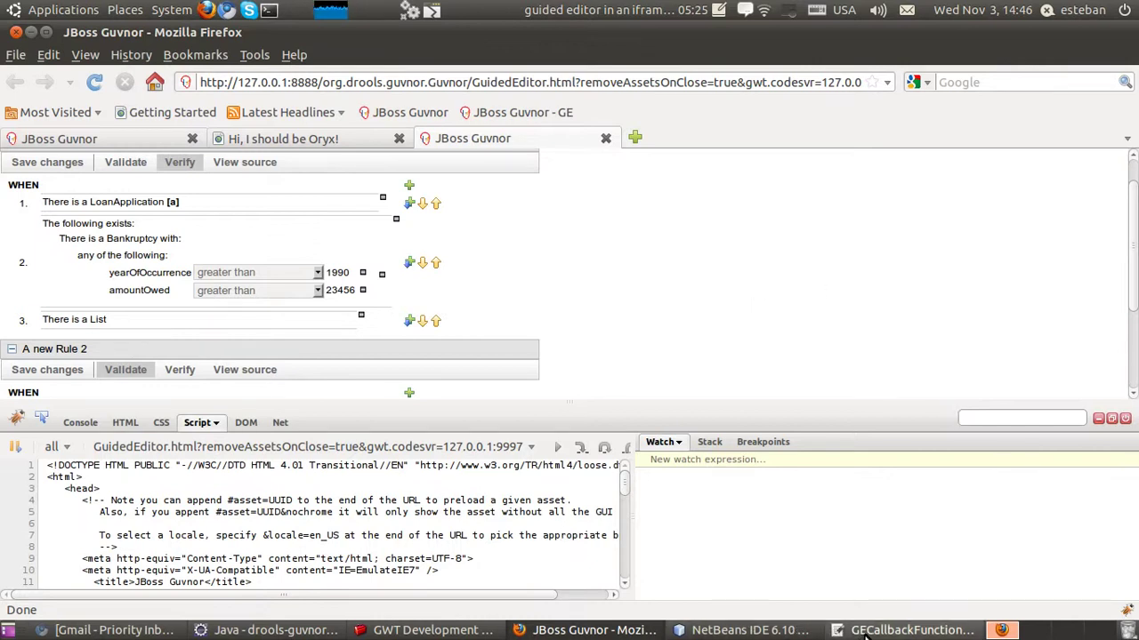
Step: Switch to gedit and examine the getEditorDRL, getEditorBRL and removeAssets calls, including their callback functions, parameters and alerts
{"action": "left_click", "coordinate": [907, 630]}
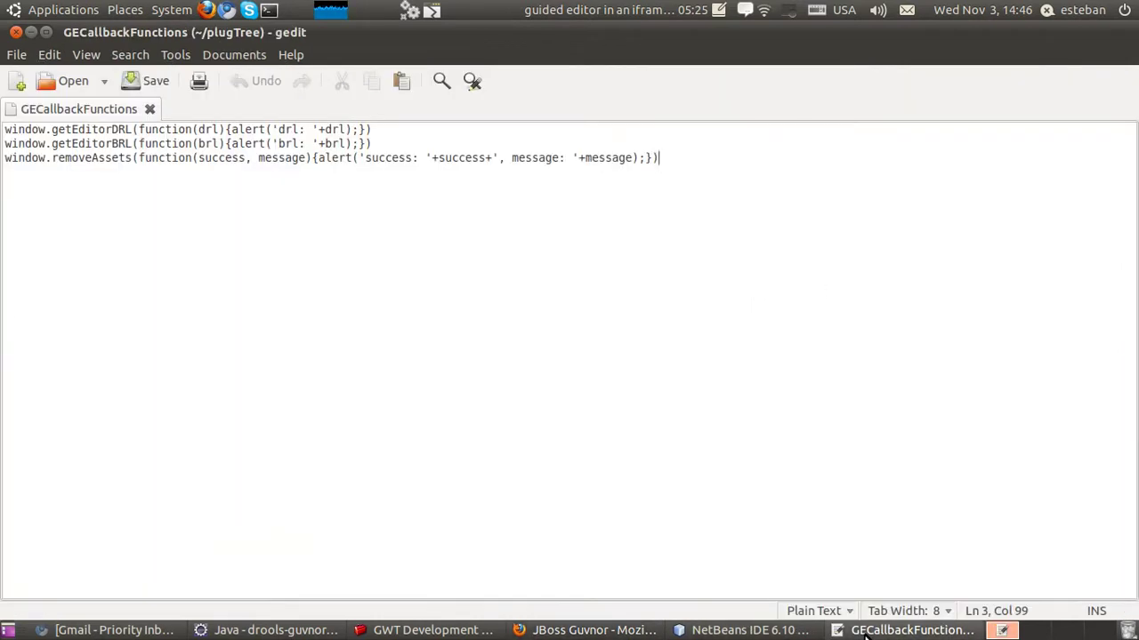
{"action": "left_click", "coordinate": [372, 129]}
{"action": "left_click_drag", "start_coordinate": [372, 129], "coordinate": [3, 129]}
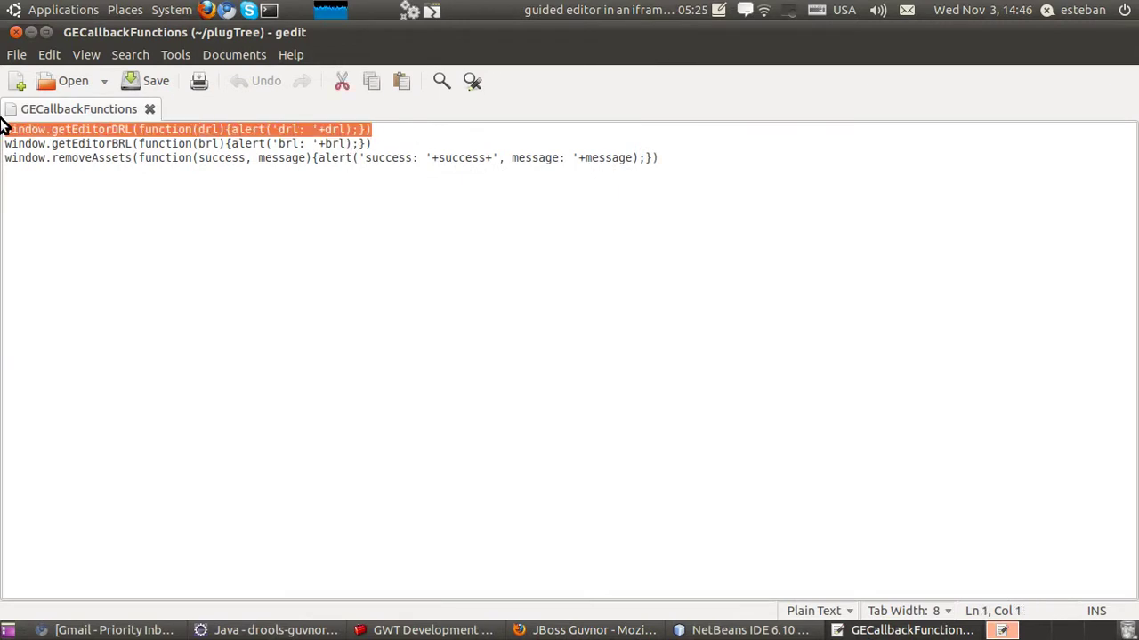
{"action": "double_click", "coordinate": [129, 130]}
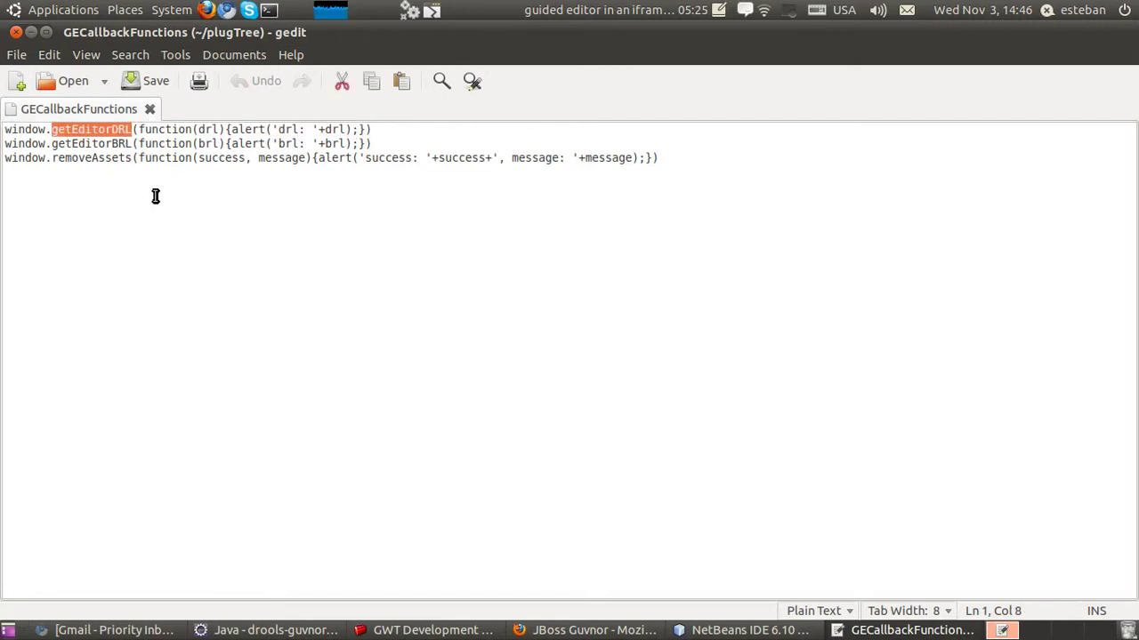
{"action": "double_click", "coordinate": [125, 157]}
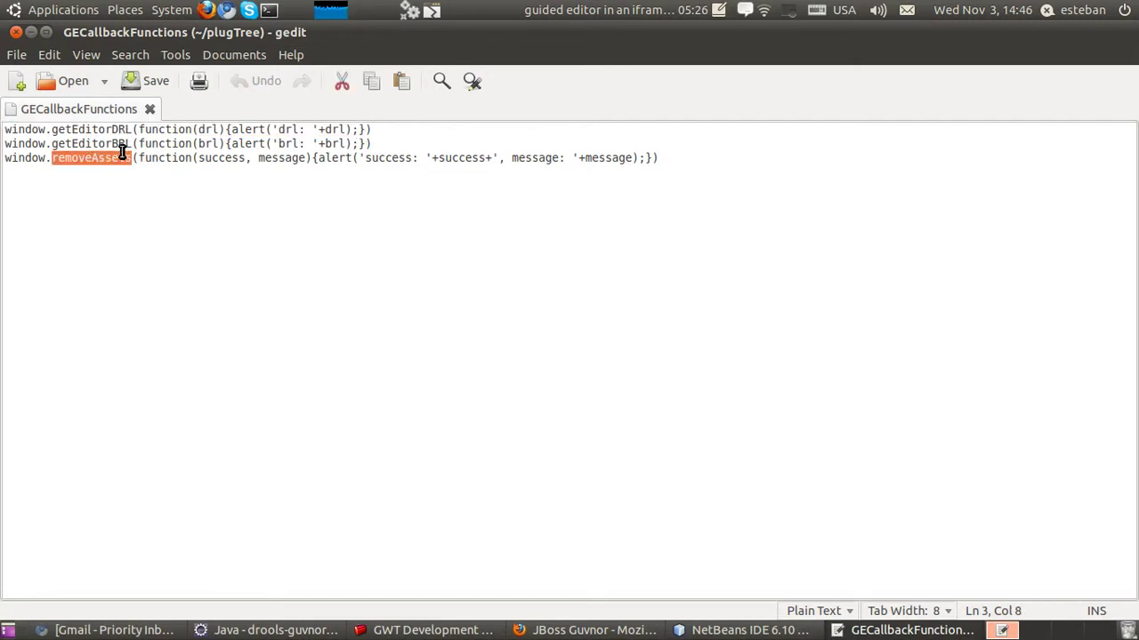
{"action": "double_click", "coordinate": [126, 143]}
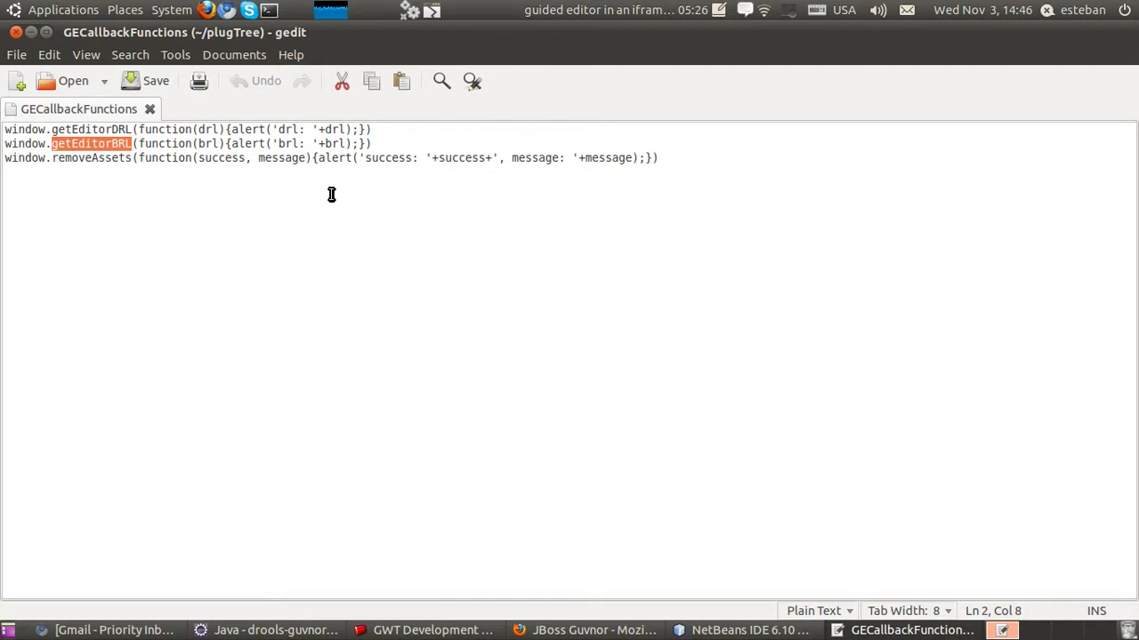
{"action": "left_click", "coordinate": [111, 129]}
{"action": "left_click", "coordinate": [100, 145]}
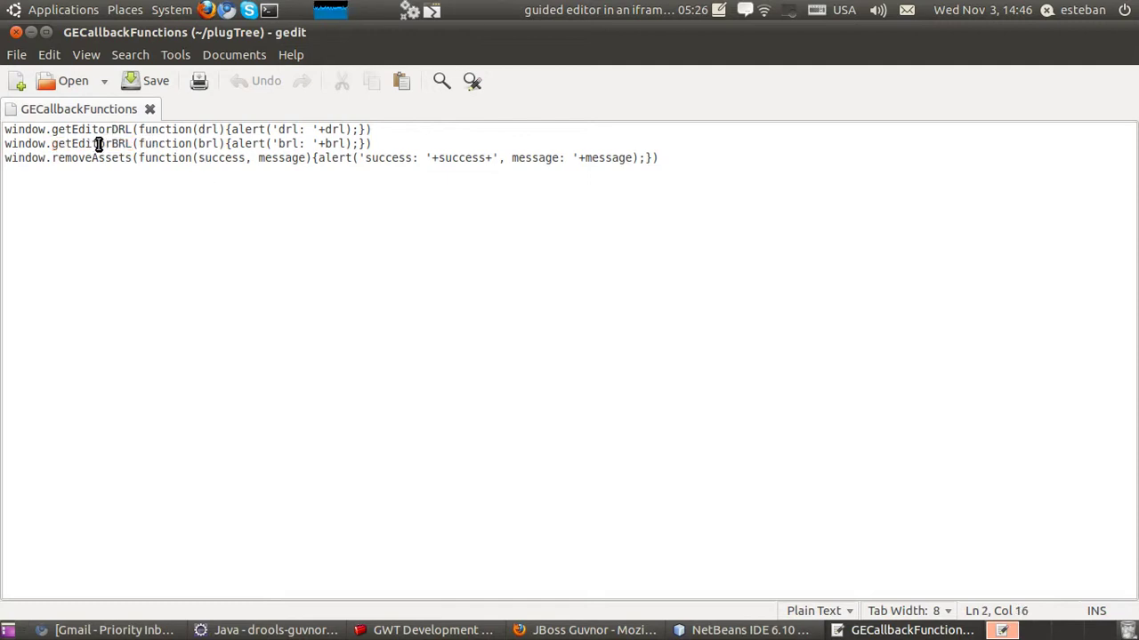
{"action": "left_click_drag", "start_coordinate": [137, 130], "coordinate": [227, 130]}
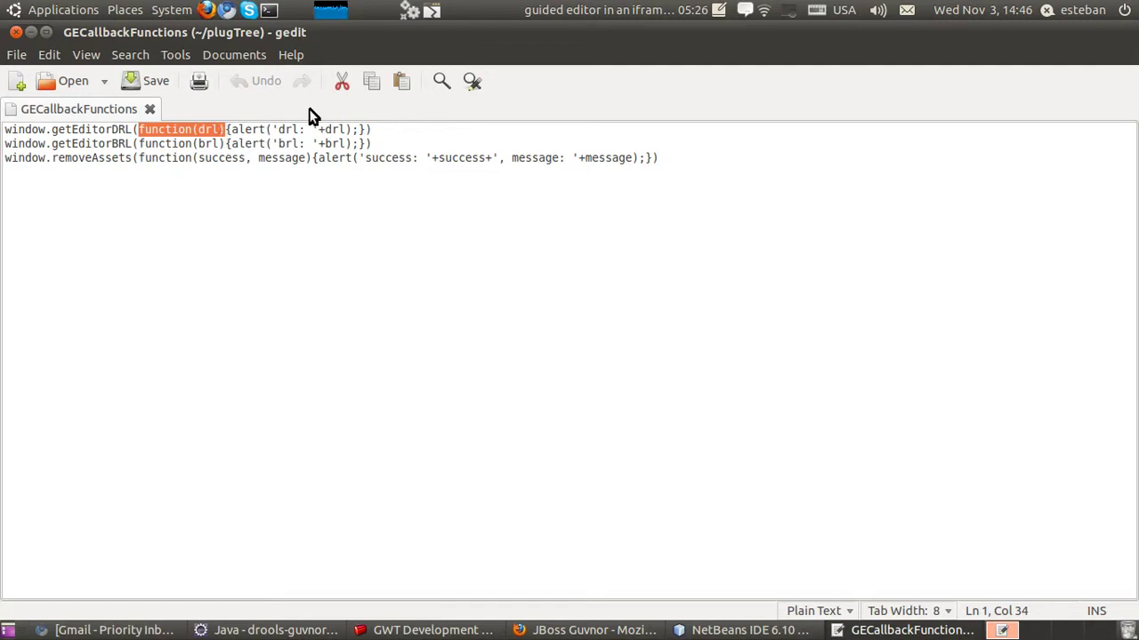
{"action": "double_click", "coordinate": [208, 130]}
{"action": "double_click", "coordinate": [208, 143]}
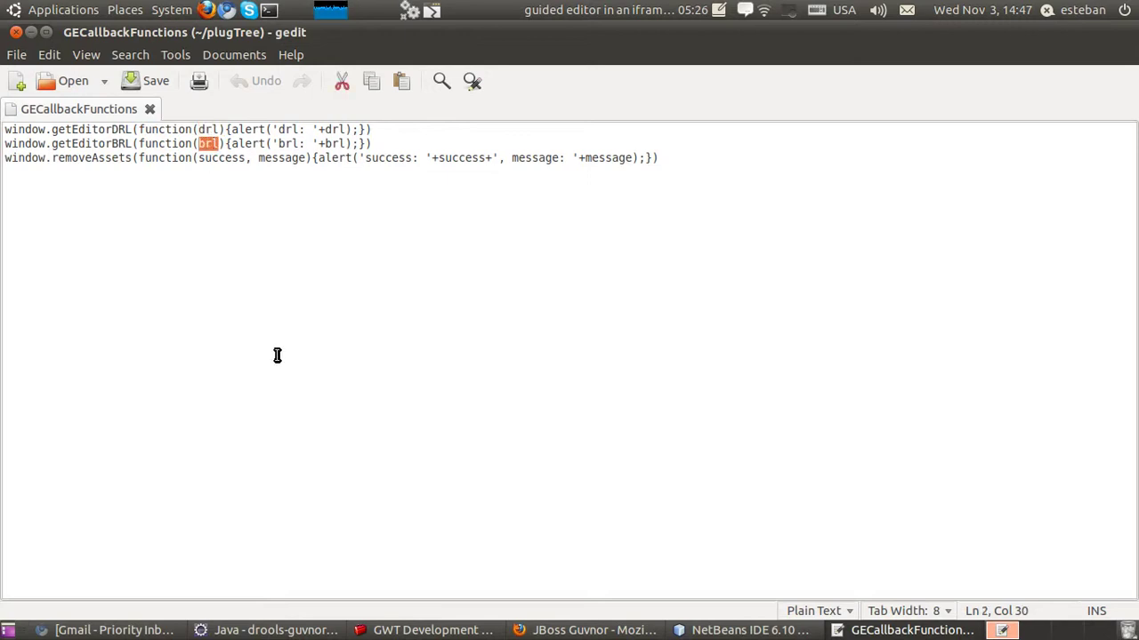
{"action": "double_click", "coordinate": [288, 129]}
{"action": "left_click_drag", "start_coordinate": [231, 129], "coordinate": [354, 131]}
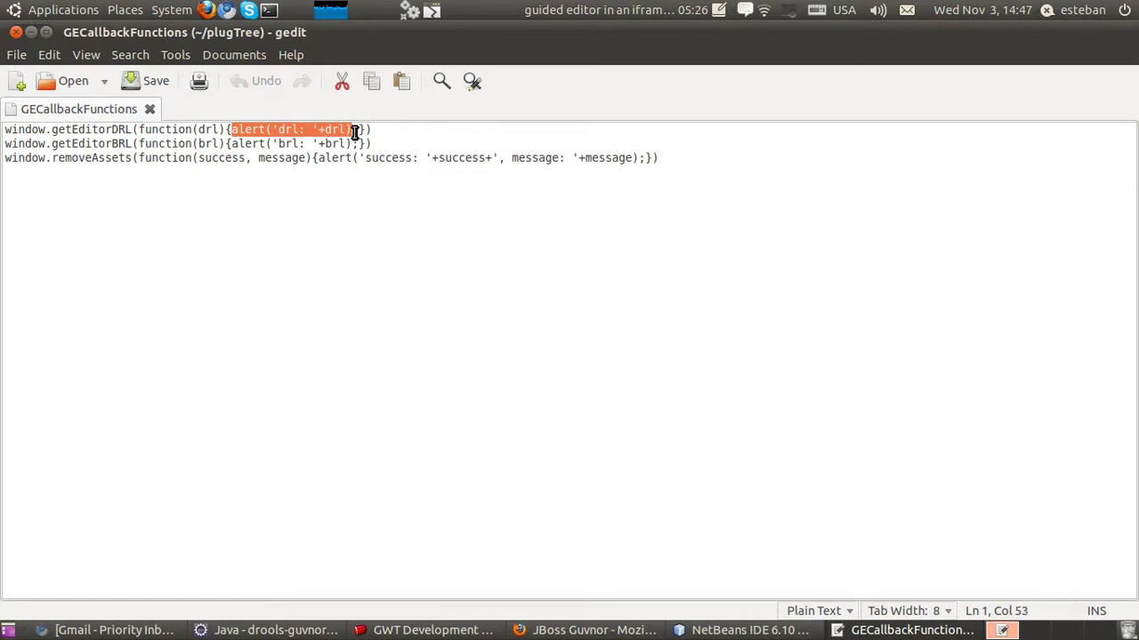
Step: Copy the getEditorDRL line, evaluate it as a new Firebug watch expression on the guided editor page in Firefox, and dismiss the alert
{"action": "left_click", "coordinate": [407, 132]}
{"action": "left_click", "coordinate": [3, 134], "text": "shift"}
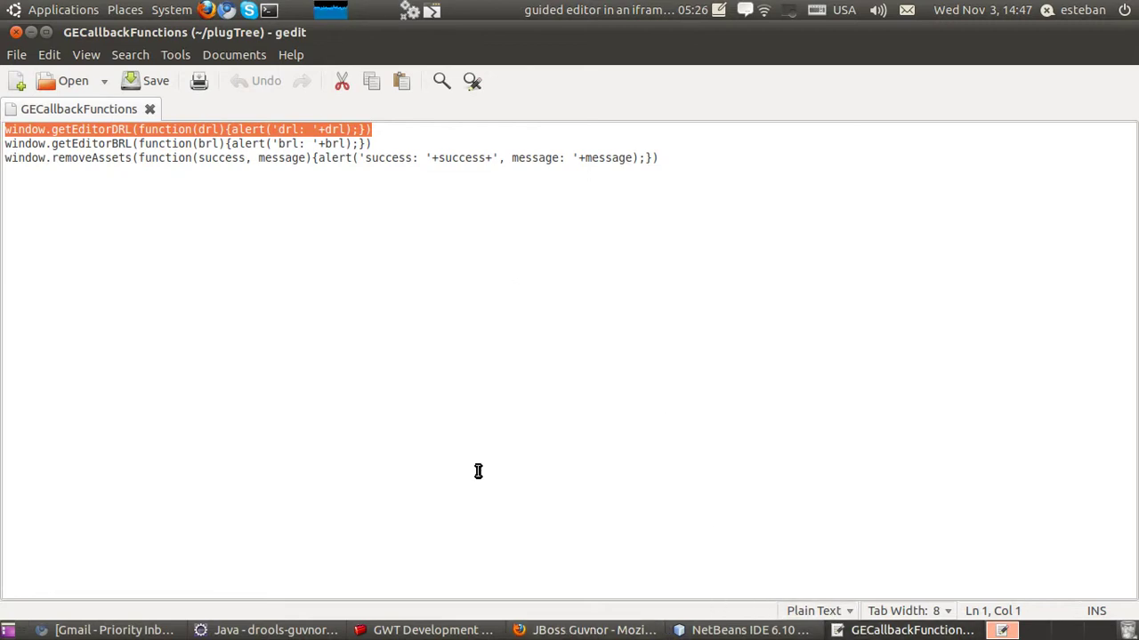
{"action": "left_click", "coordinate": [523, 629]}
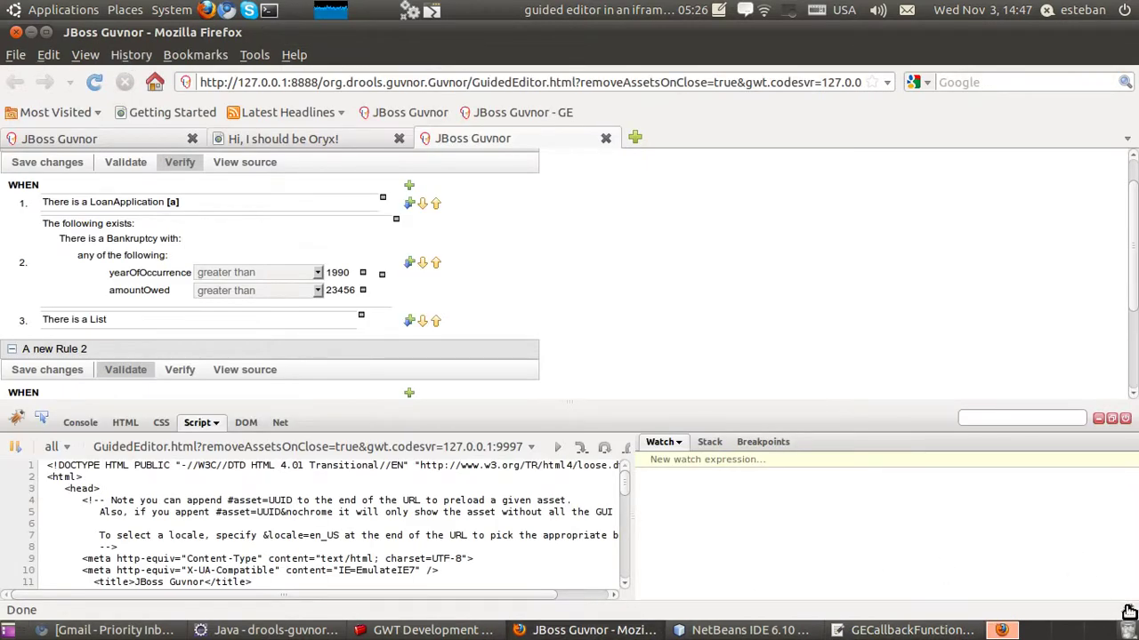
{"action": "left_click", "coordinate": [749, 459]}
{"action": "type", "text": "window.getDRLforRule(function(drl){alert('drl: '+drl);})"}
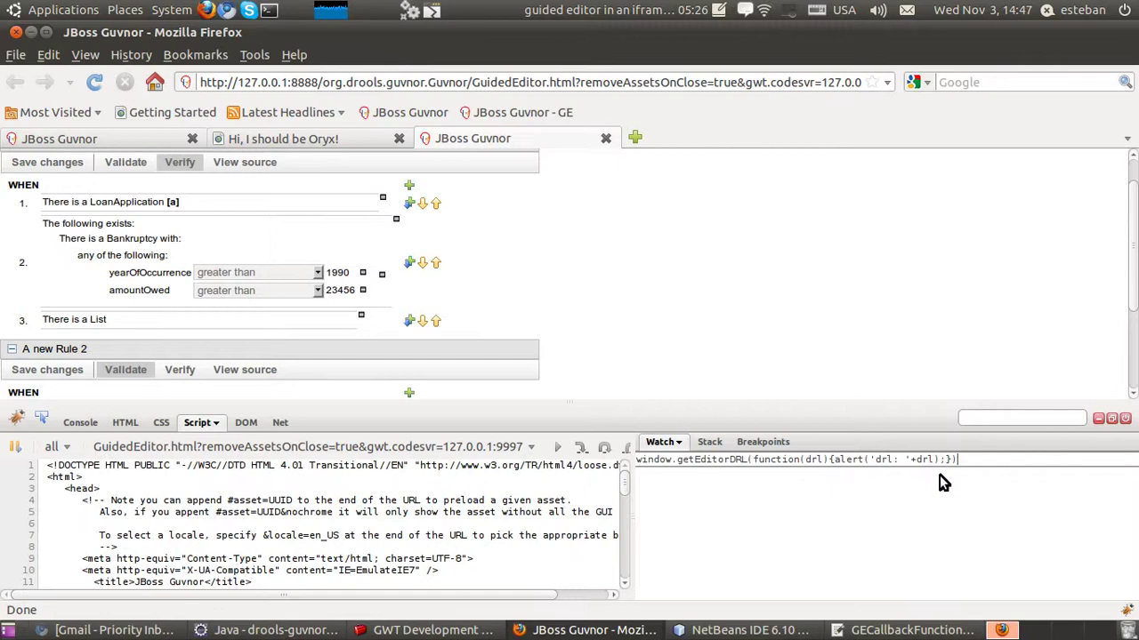
{"action": "key", "text": "Return"}
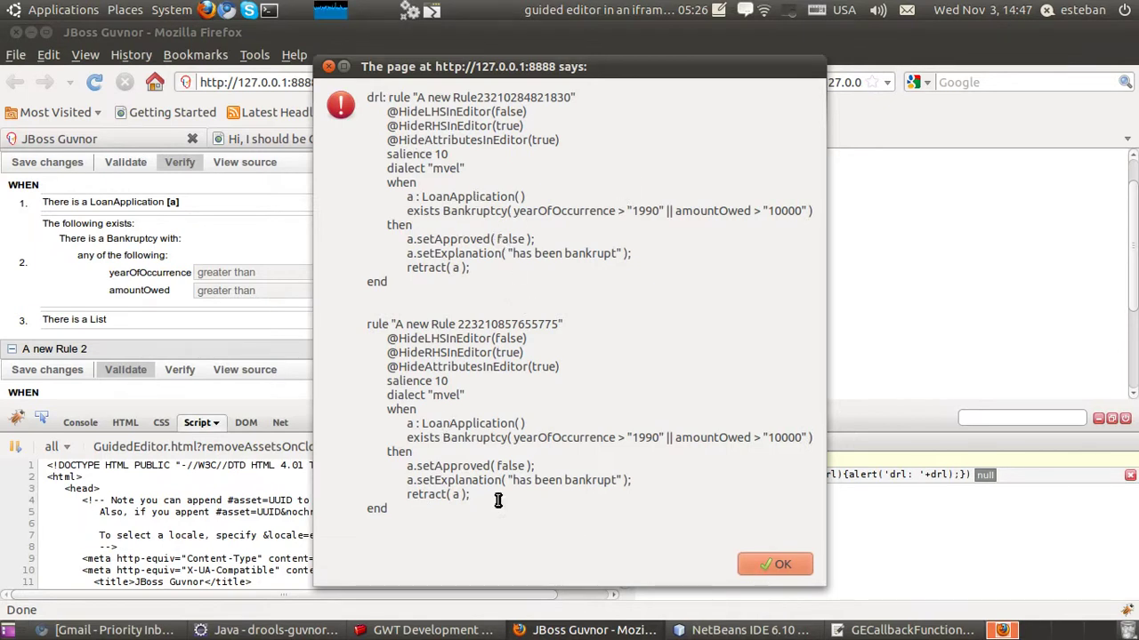
{"action": "left_click", "coordinate": [781, 567]}
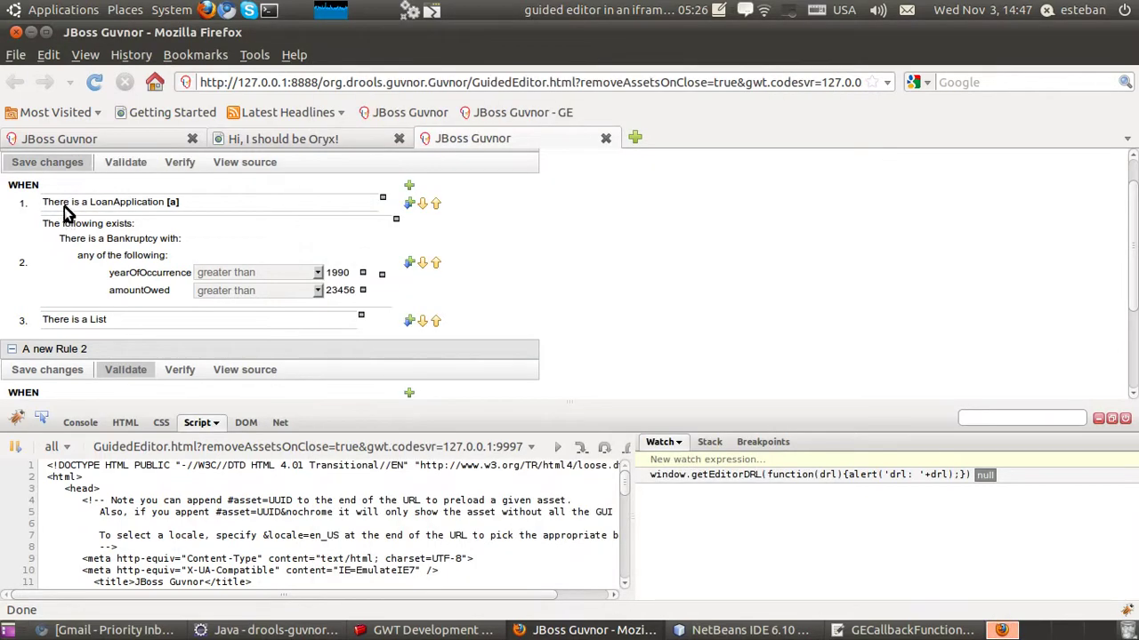
Step: Return to the main Guvnor page, minimize Firebug, and refresh the mortgages package's business rule assets list
{"action": "left_click", "coordinate": [106, 130]}
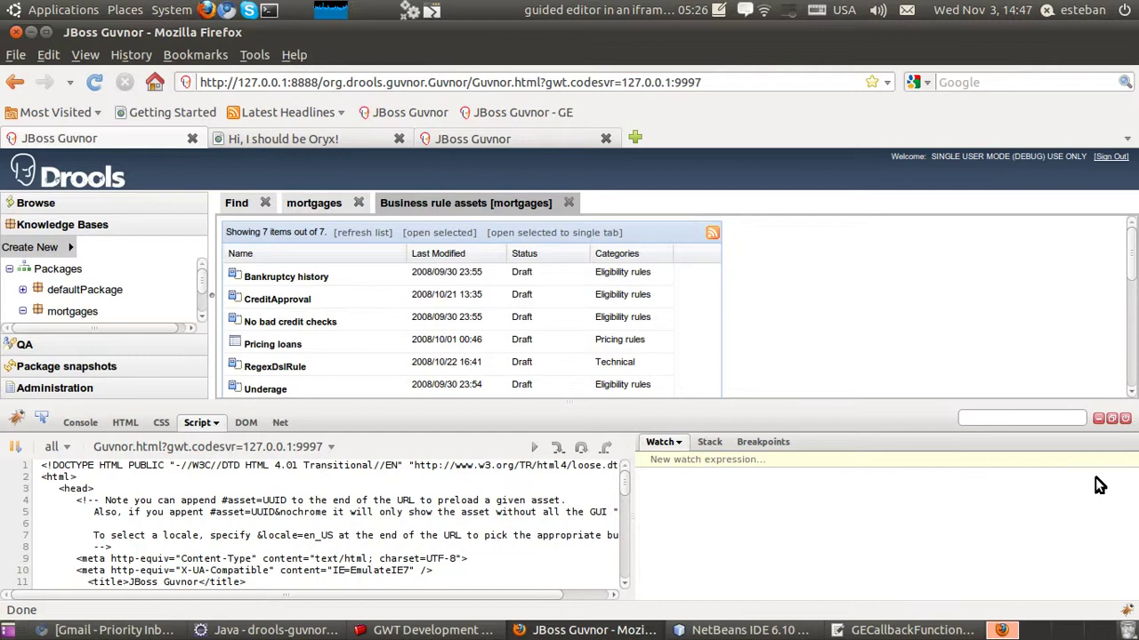
{"action": "left_click", "coordinate": [1099, 418]}
{"action": "left_click", "coordinate": [360, 232]}
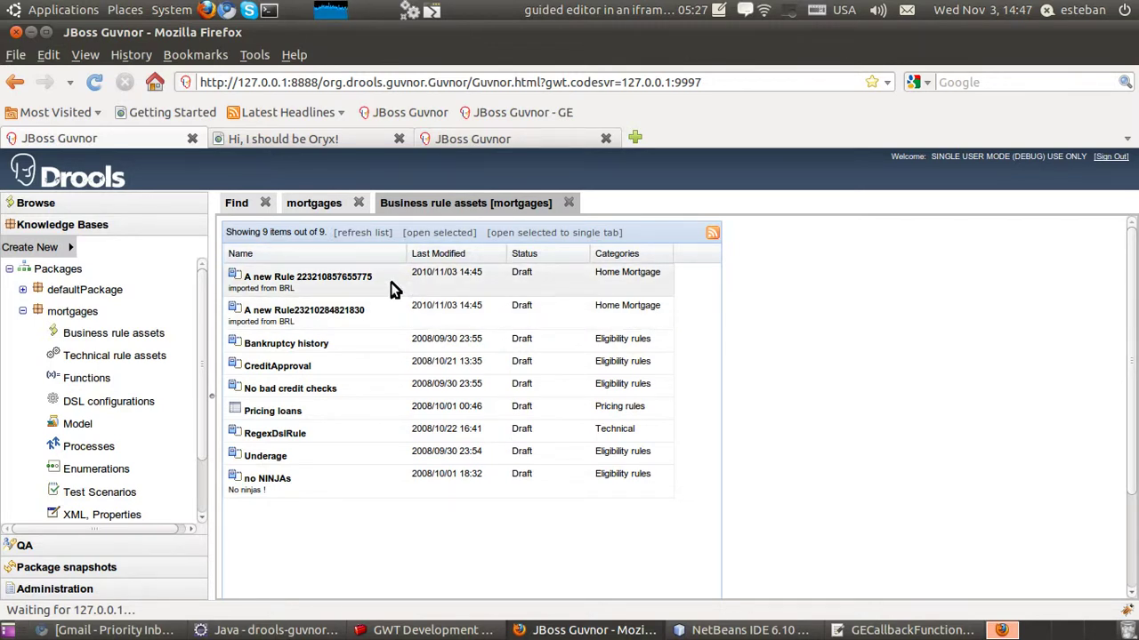
Step: Examine the removeAssetsOnClose=true parameter in the guided editor's address and the imported rules in Guvnor's asset list
{"action": "left_click", "coordinate": [327, 138]}
{"action": "left_click", "coordinate": [427, 139]}
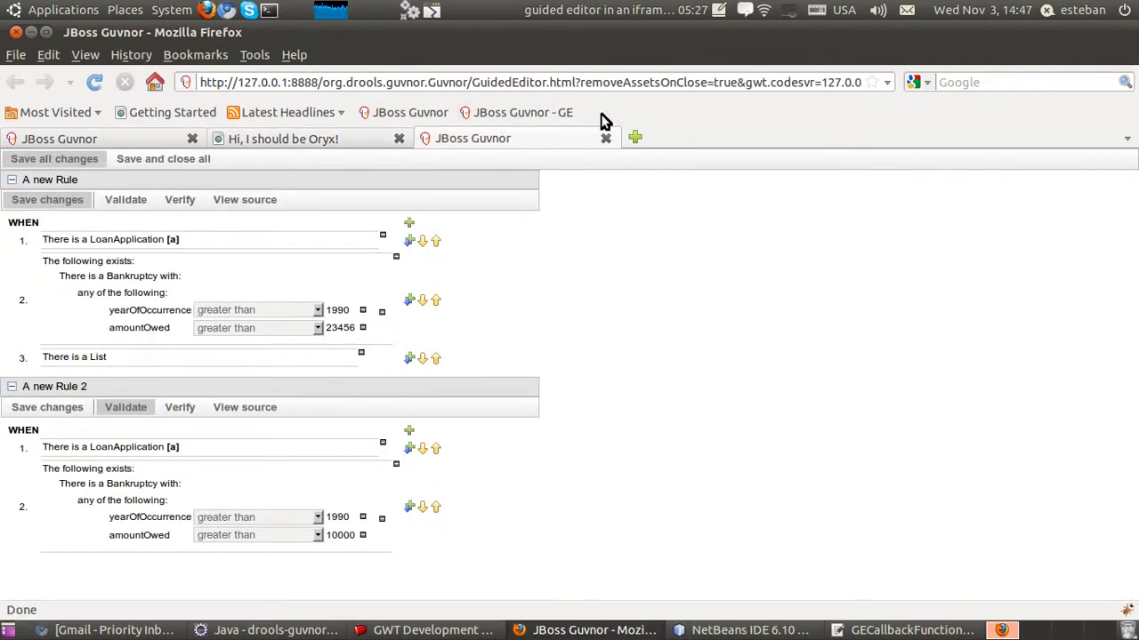
{"action": "left_click_drag", "start_coordinate": [580, 83], "coordinate": [740, 83]}
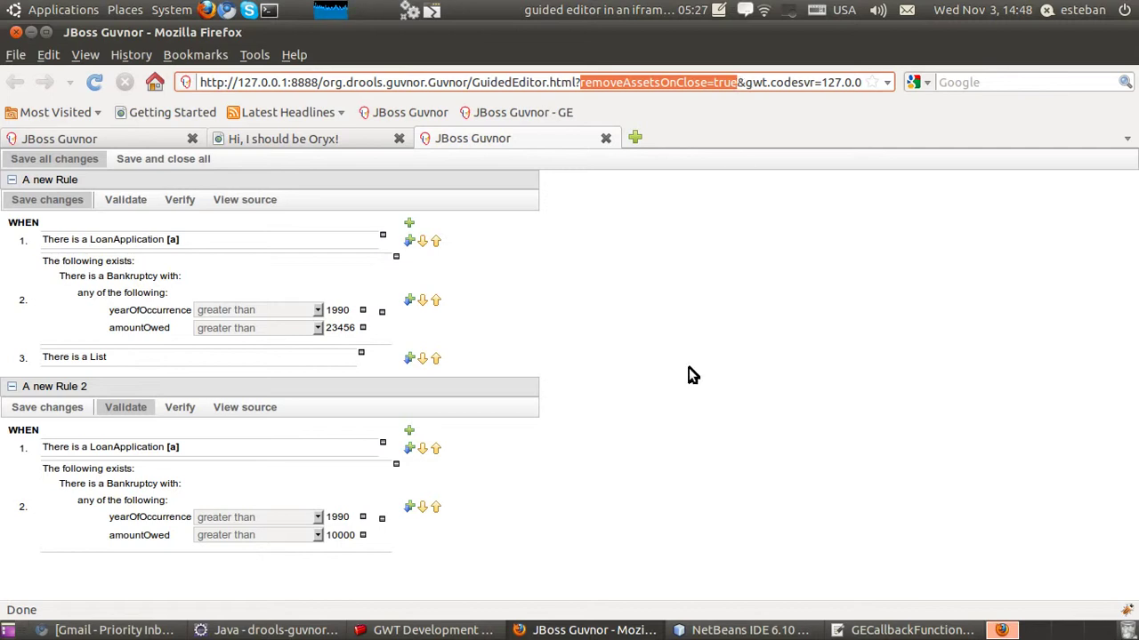
{"action": "left_click", "coordinate": [343, 319]}
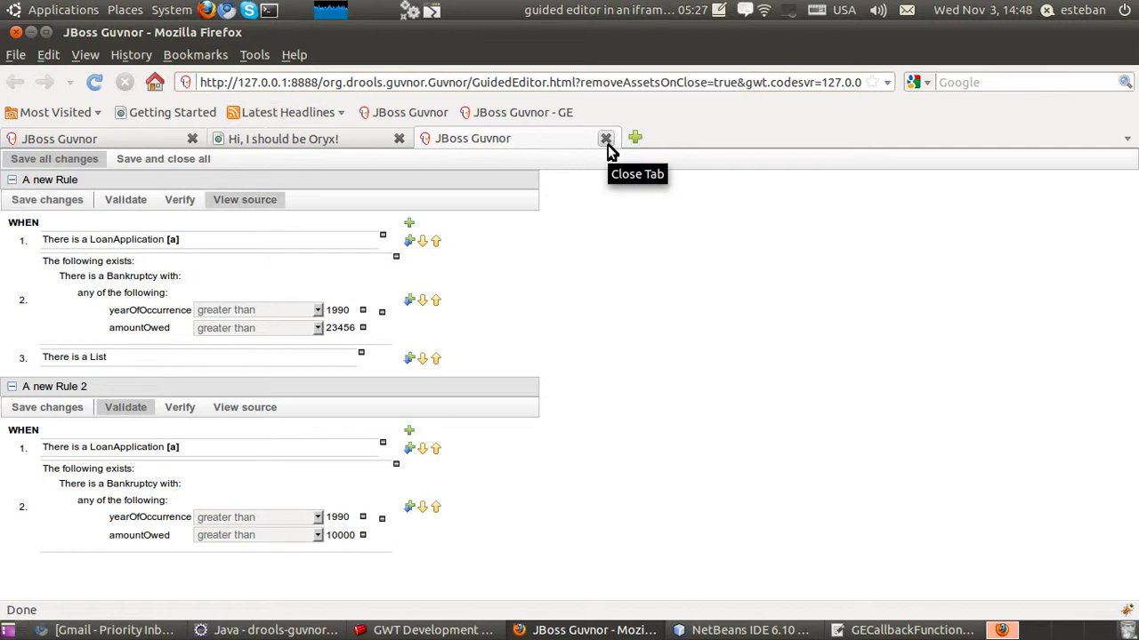
{"action": "left_click", "coordinate": [158, 138]}
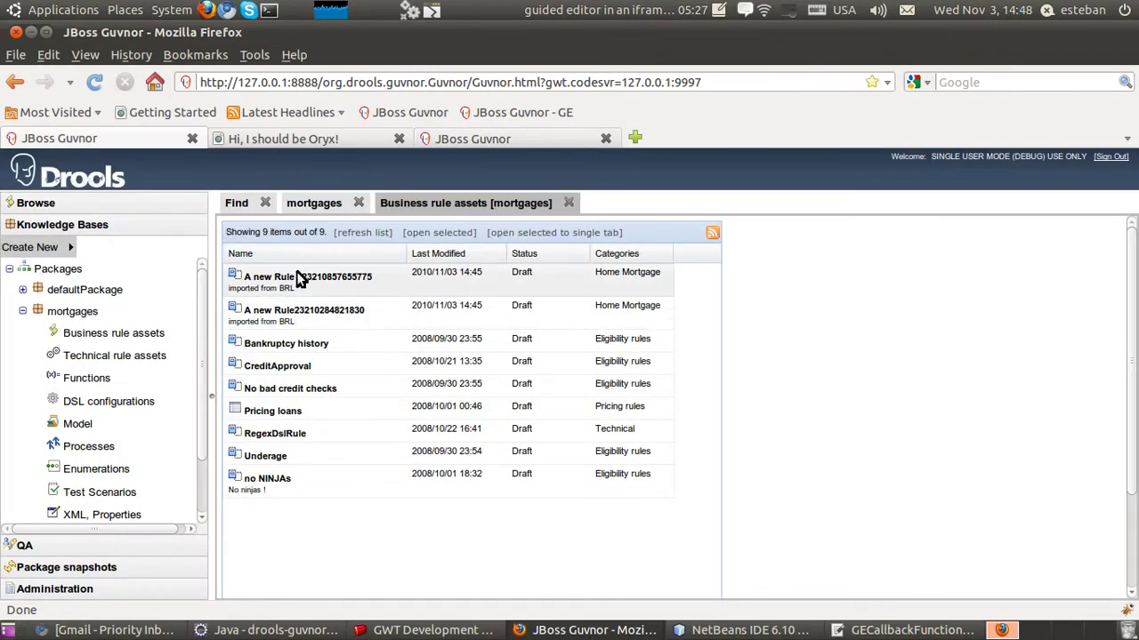
{"action": "left_click", "coordinate": [449, 142]}
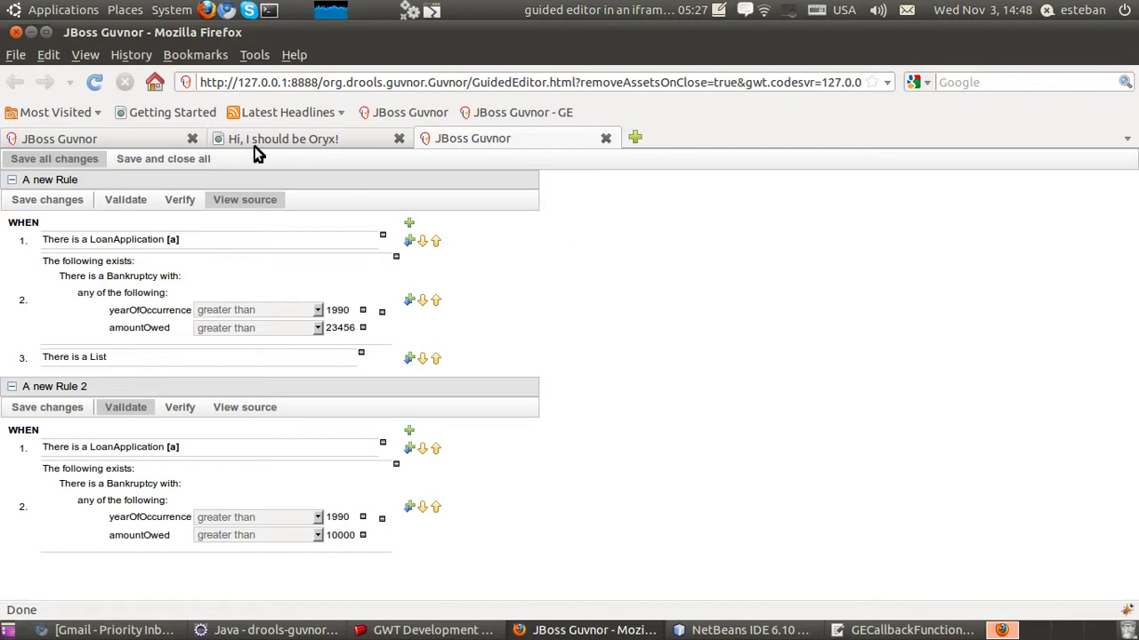
Step: Reopen Firebug on the guided editor, and examine the removeAssets call with its success and message callback parameters in gedit
{"action": "left_click", "coordinate": [1126, 612]}
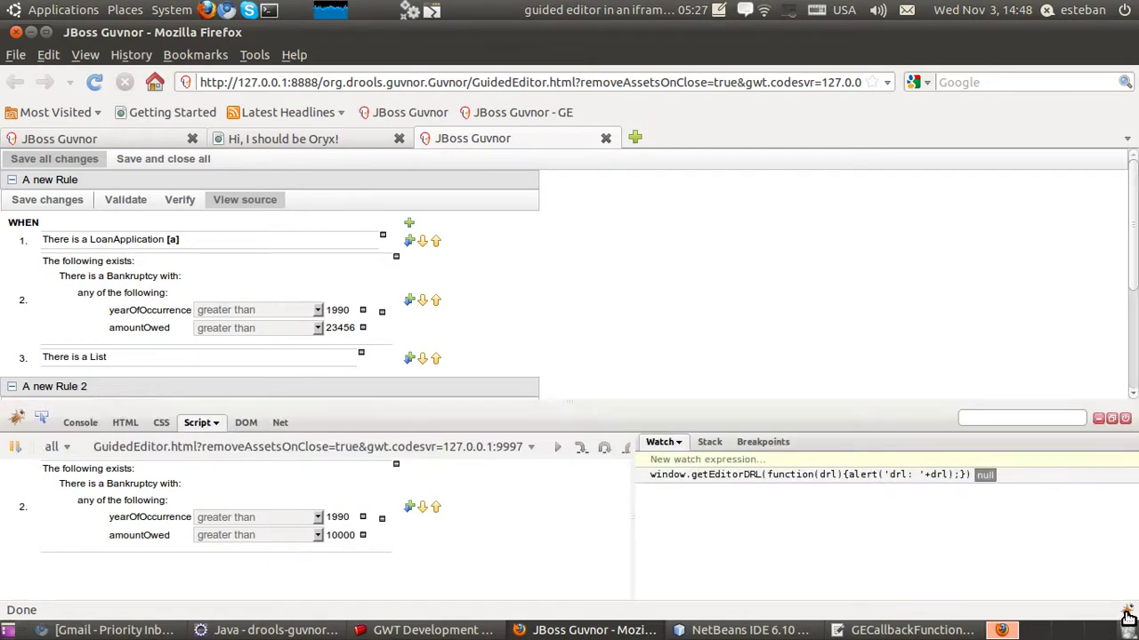
{"action": "left_click", "coordinate": [908, 630]}
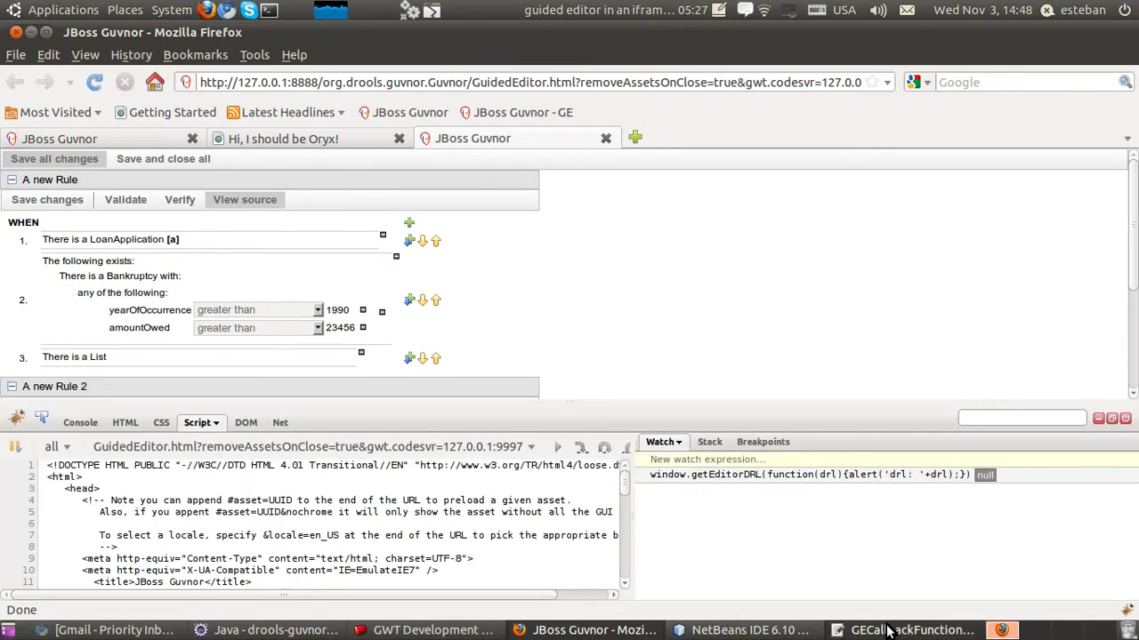
{"action": "double_click", "coordinate": [93, 160]}
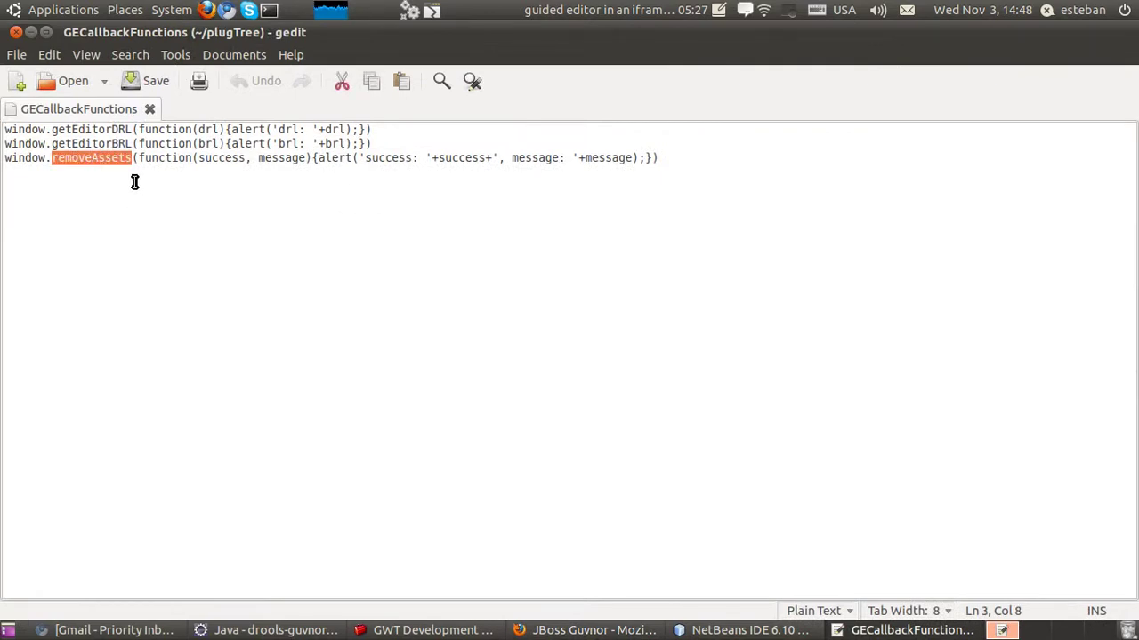
{"action": "left_click_drag", "start_coordinate": [143, 159], "coordinate": [318, 159]}
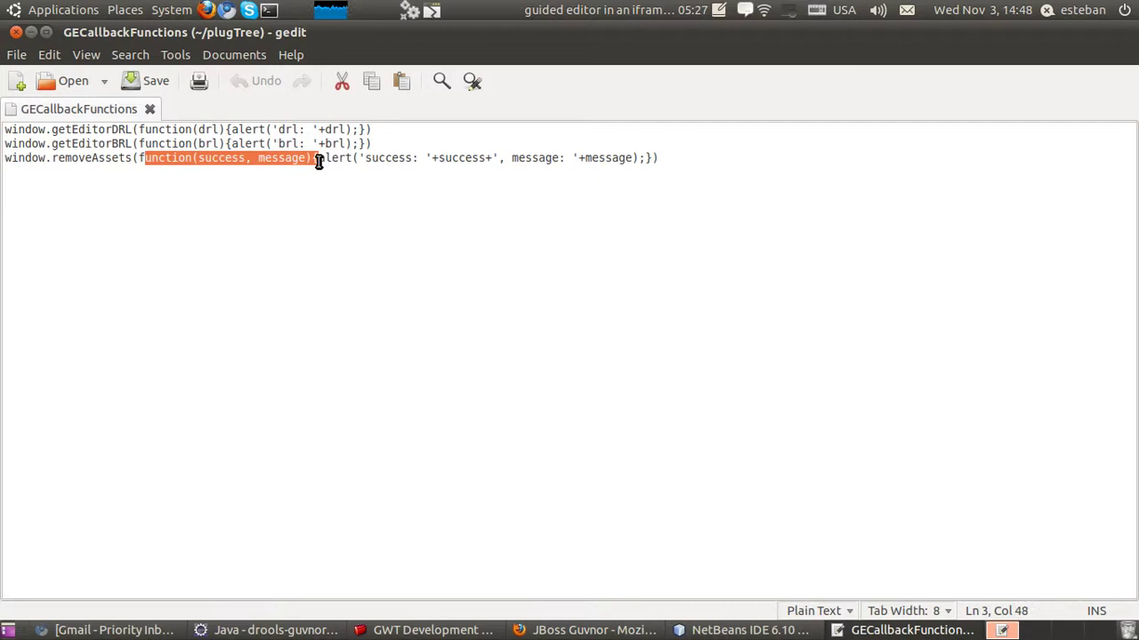
{"action": "left_click", "coordinate": [192, 158]}
{"action": "double_click", "coordinate": [219, 157]}
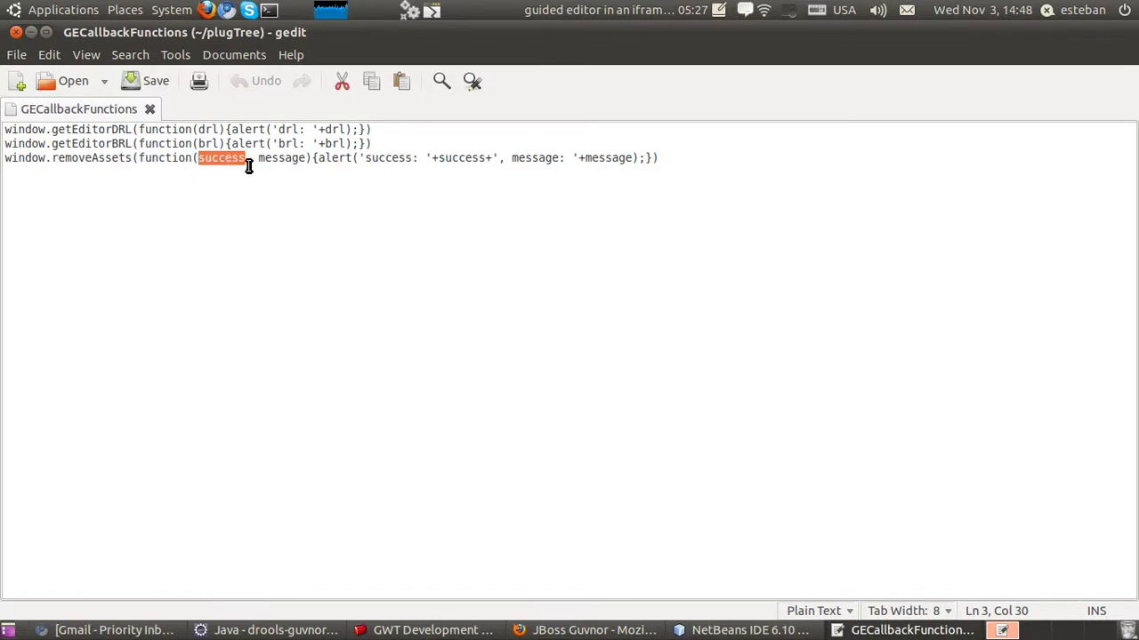
{"action": "double_click", "coordinate": [290, 161]}
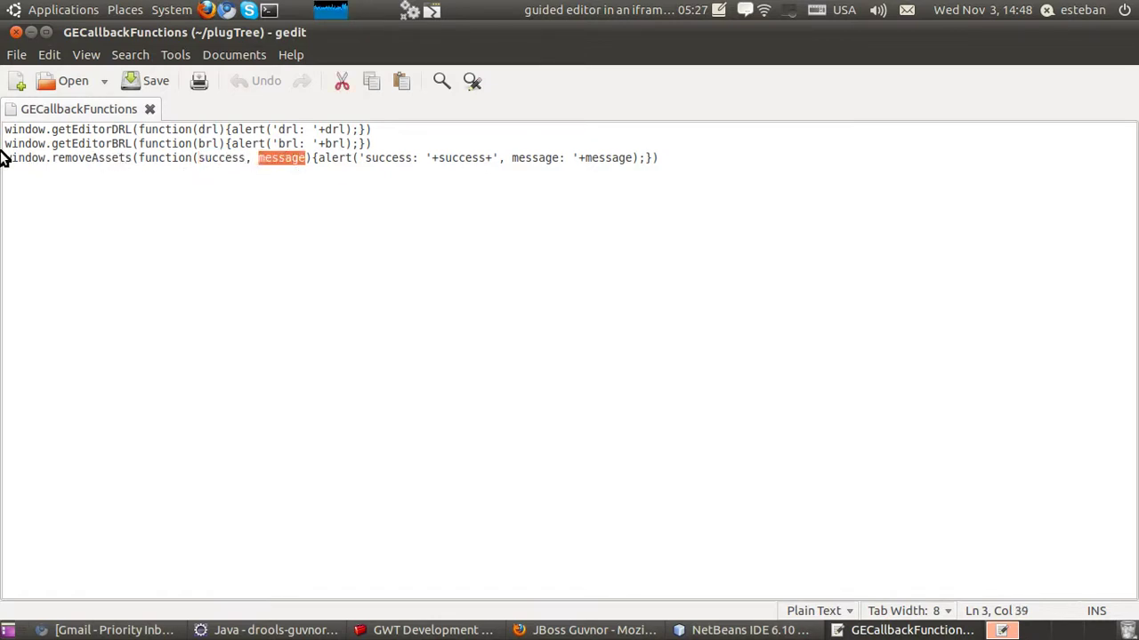
Step: Copy the removeAssets line, evaluate it in Firebug in place of the getEditorDRL watch expression, dismiss the alert, and minimize Firebug
{"action": "left_click_drag", "start_coordinate": [5, 158], "coordinate": [706, 158]}
{"action": "key", "text": "ctrl+c"}
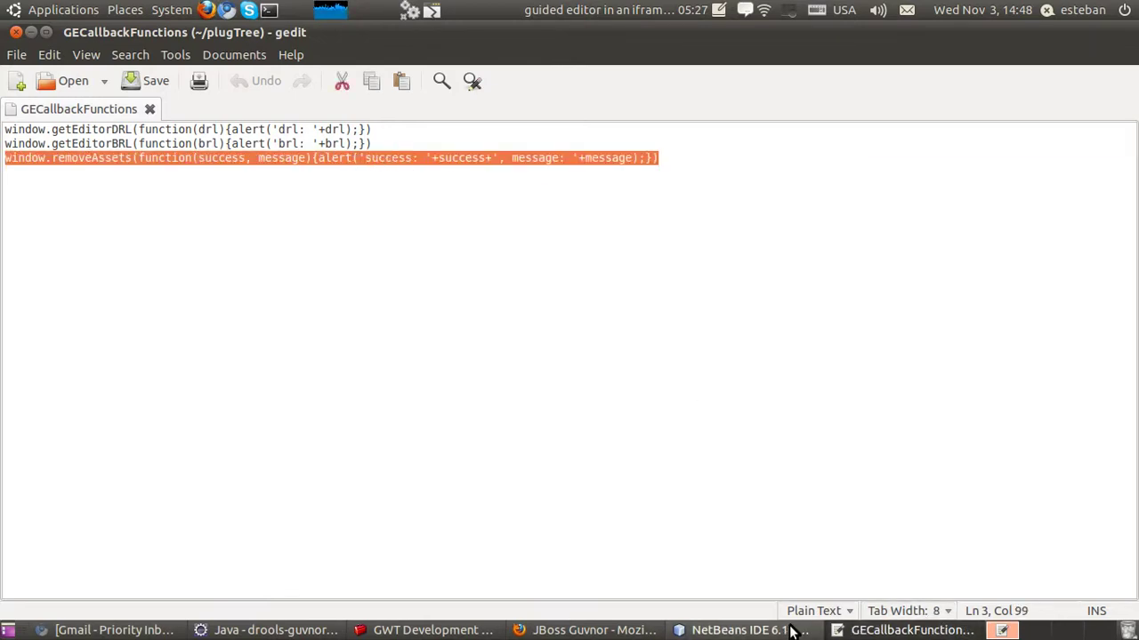
{"action": "left_click", "coordinate": [752, 630]}
{"action": "left_click", "coordinate": [614, 629]}
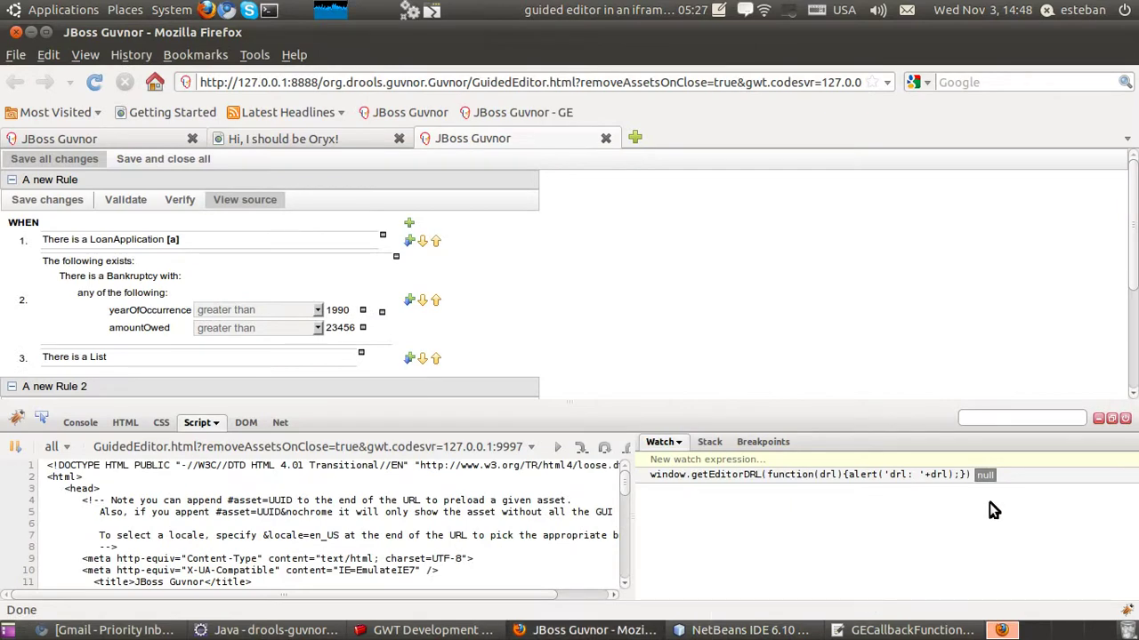
{"action": "left_click", "coordinate": [1006, 469]}
{"action": "key", "text": "ctrl+v"}
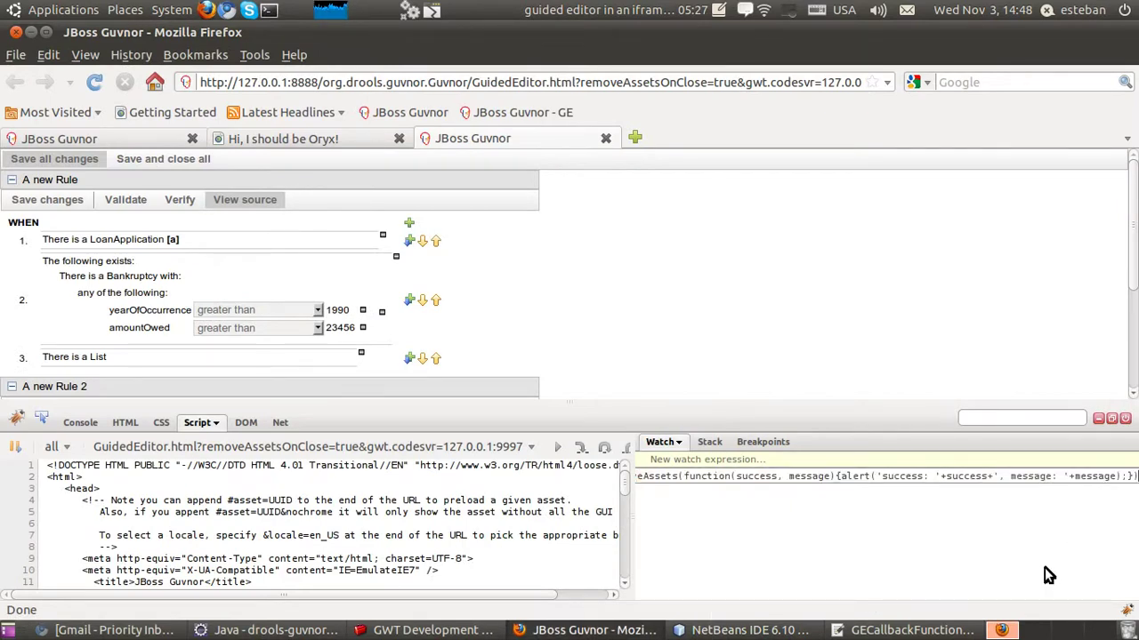
{"action": "key", "text": "Return"}
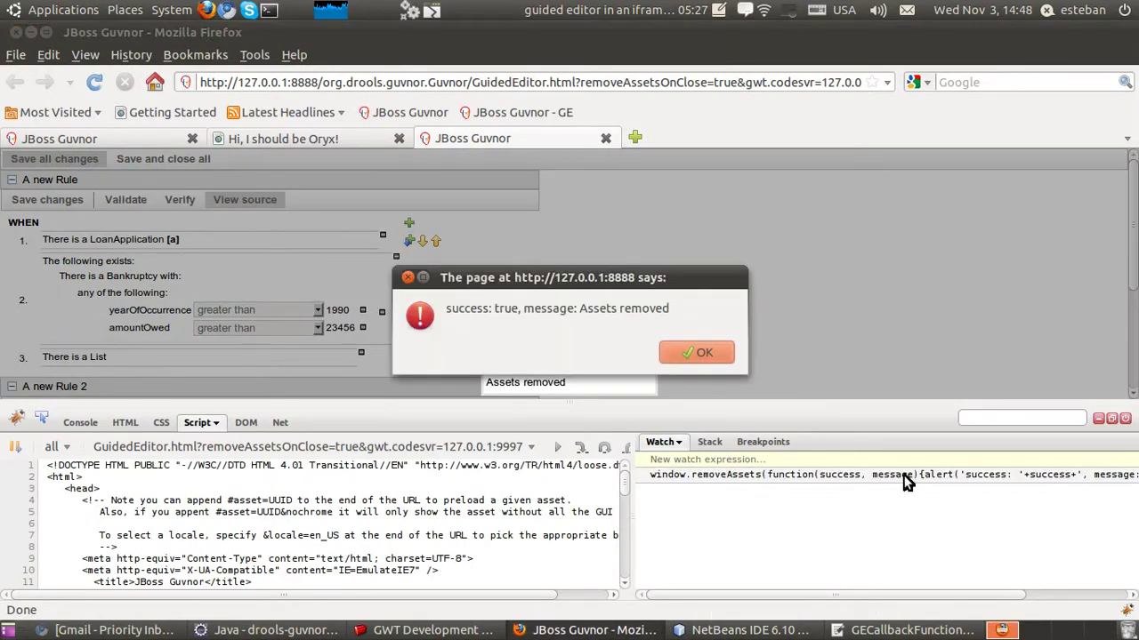
{"action": "left_click", "coordinate": [714, 353]}
{"action": "left_click", "coordinate": [1099, 420]}
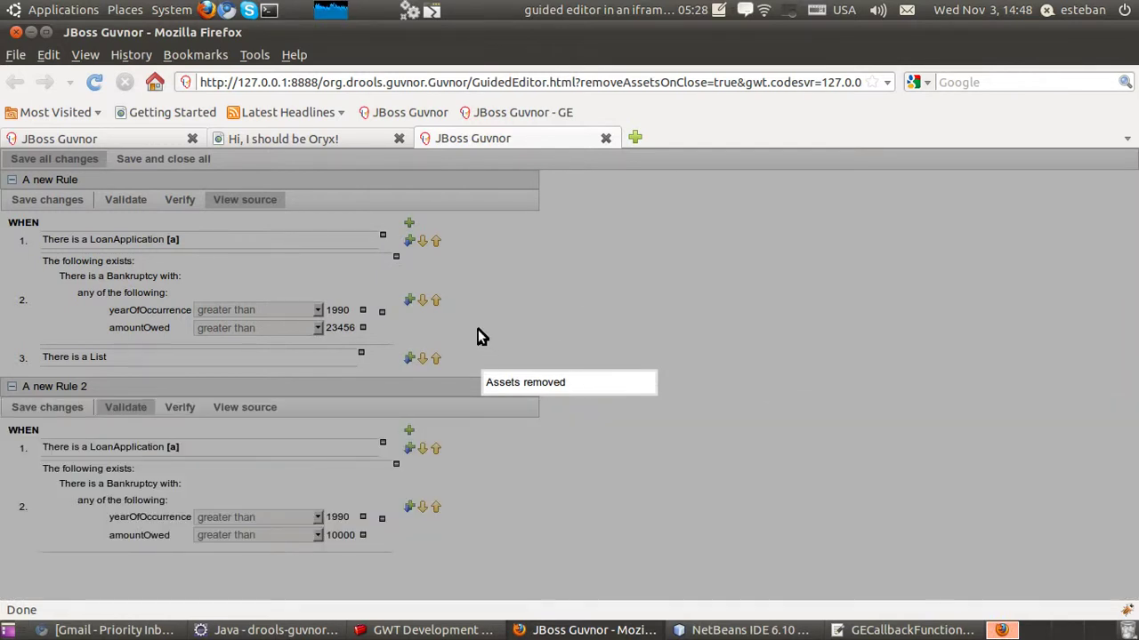
Step: Switch to the main Guvnor page and refresh the mortgages business rule assets list to check whether the imported rules were removed
{"action": "left_click", "coordinate": [160, 142]}
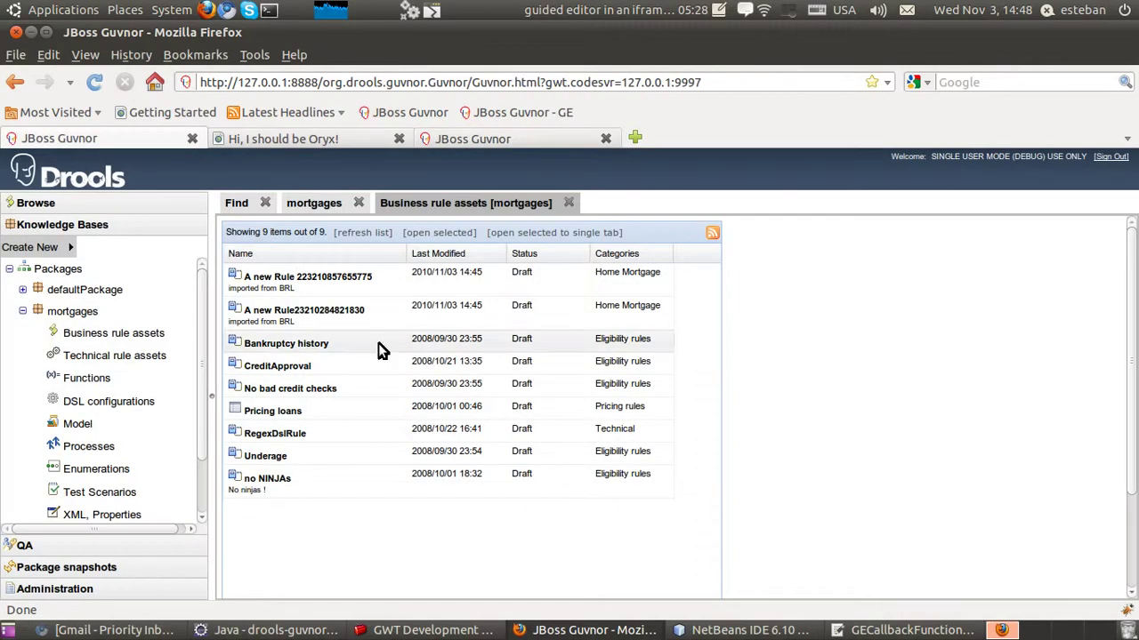
{"action": "left_click", "coordinate": [356, 234]}
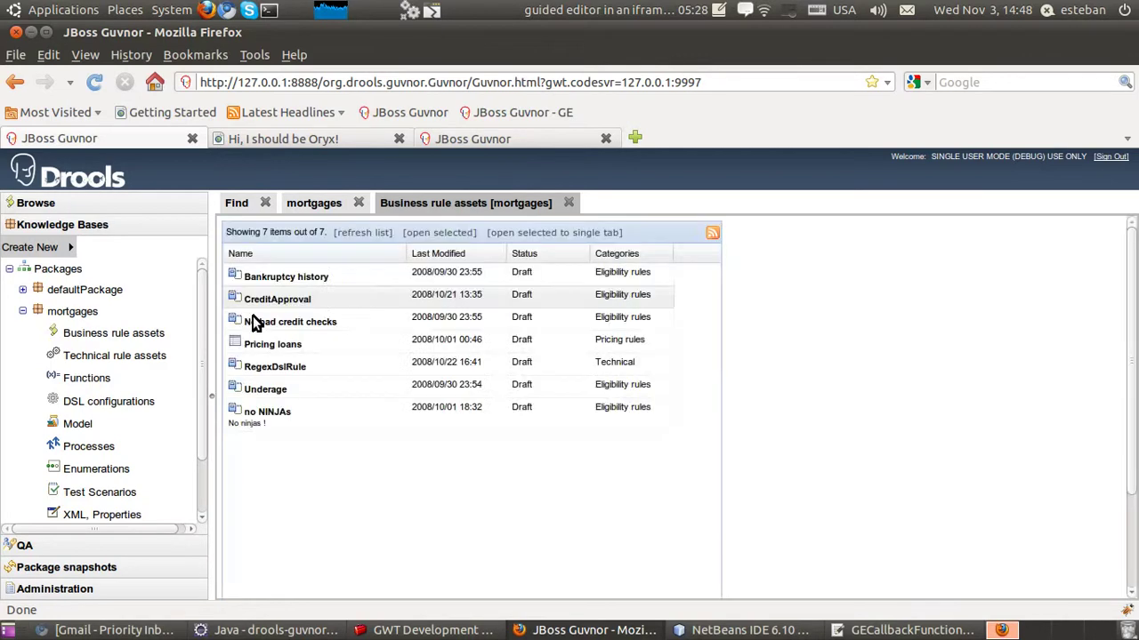
Step: Revisit the guided editor and the Oryx submission form with its package, category and hide options, and return to the guided editor
{"action": "left_click", "coordinate": [549, 142]}
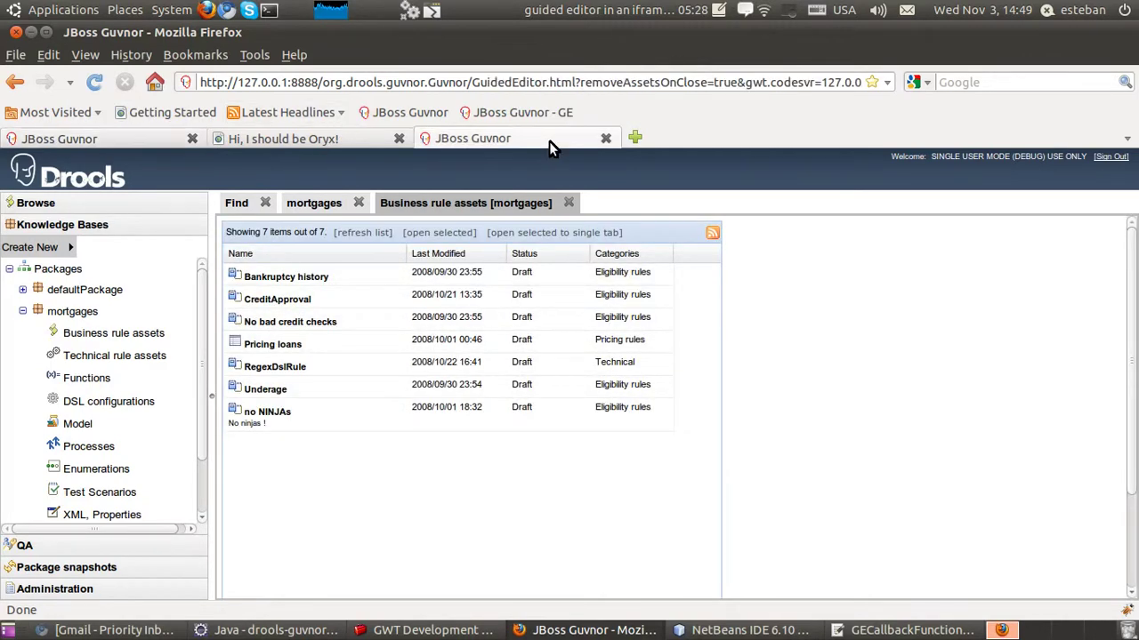
{"action": "left_click", "coordinate": [305, 144]}
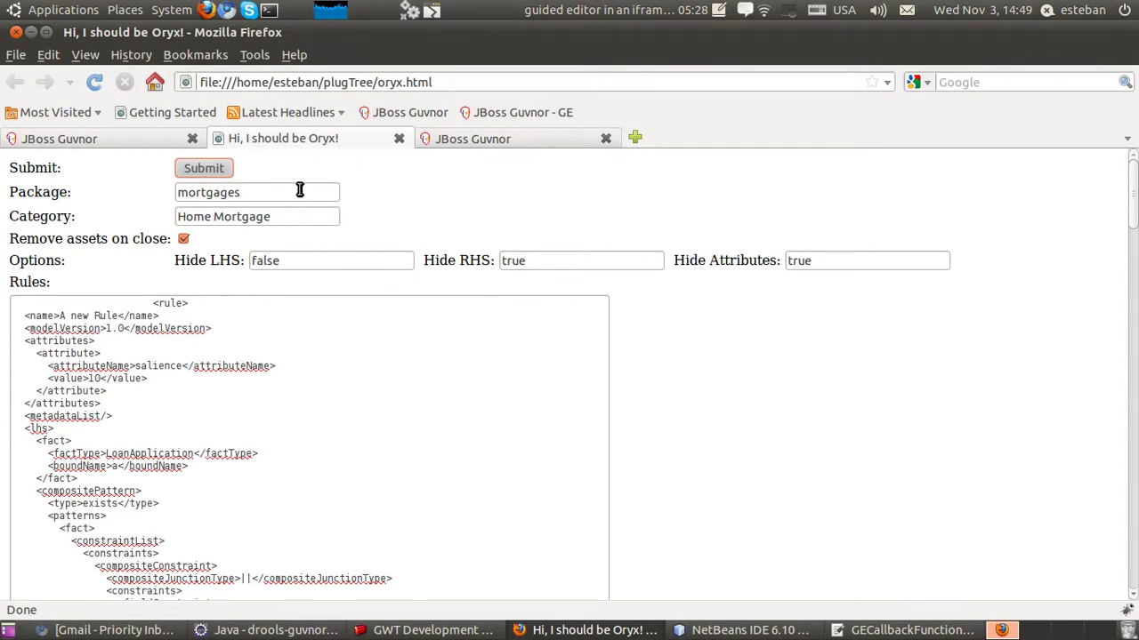
{"action": "left_click", "coordinate": [454, 141]}
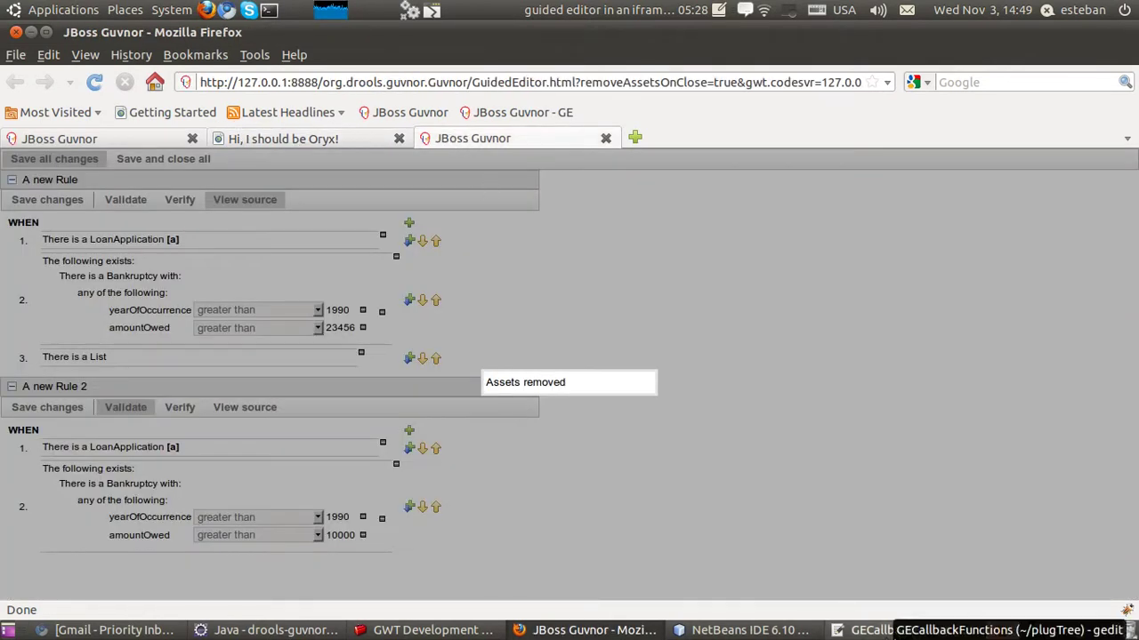
{"action": "left_click", "coordinate": [474, 629]}
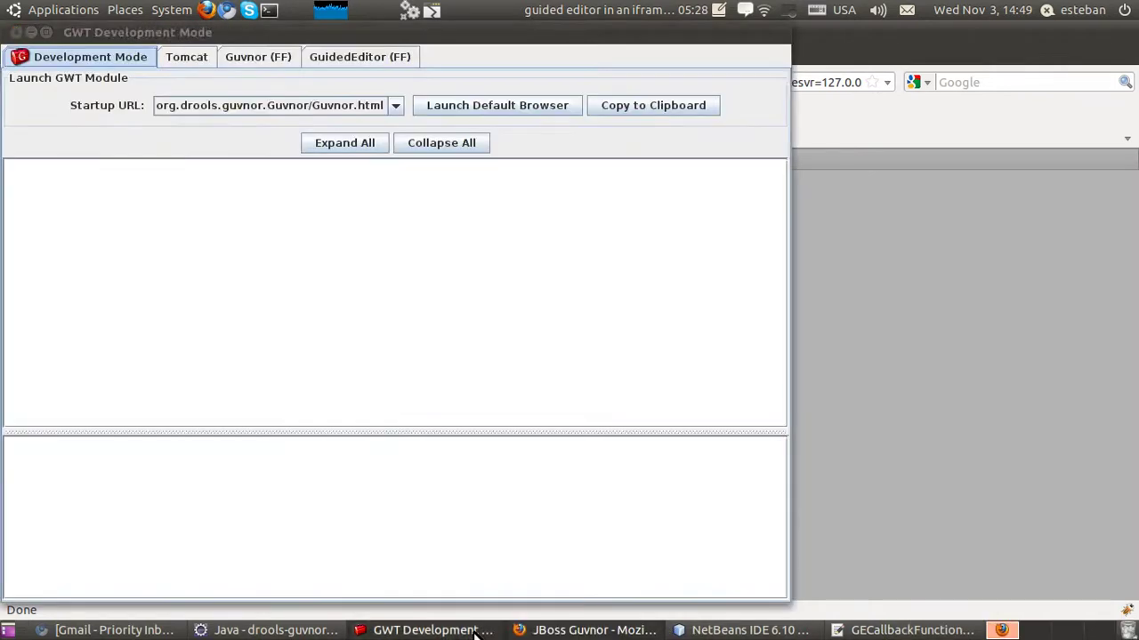
{"action": "right_click", "coordinate": [791, 13]}
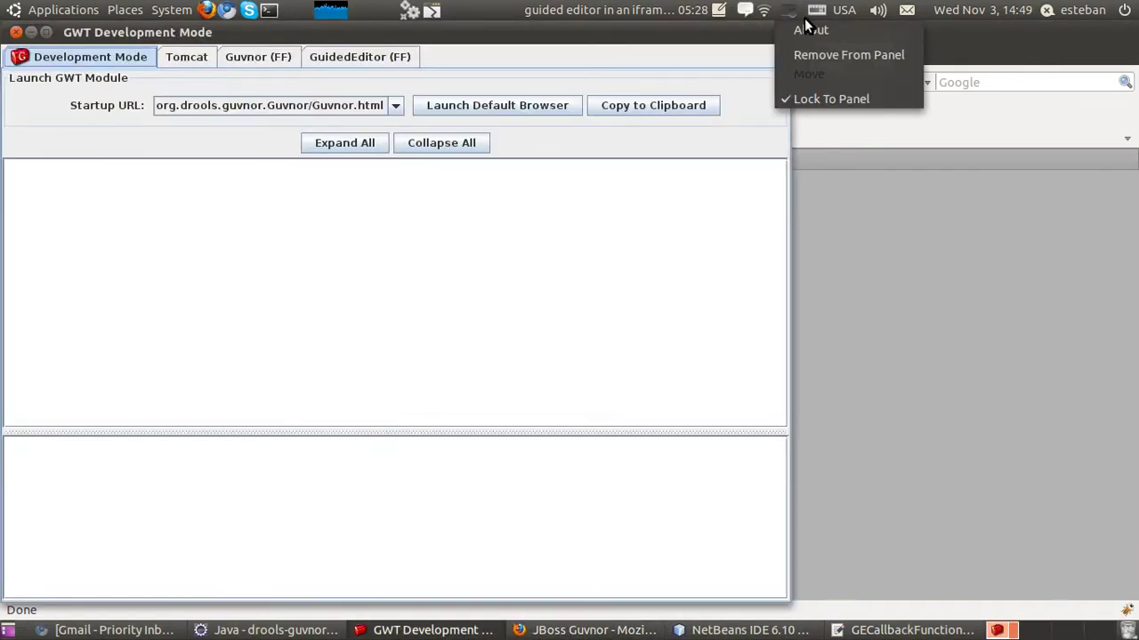
{"action": "key", "text": "Escape"}
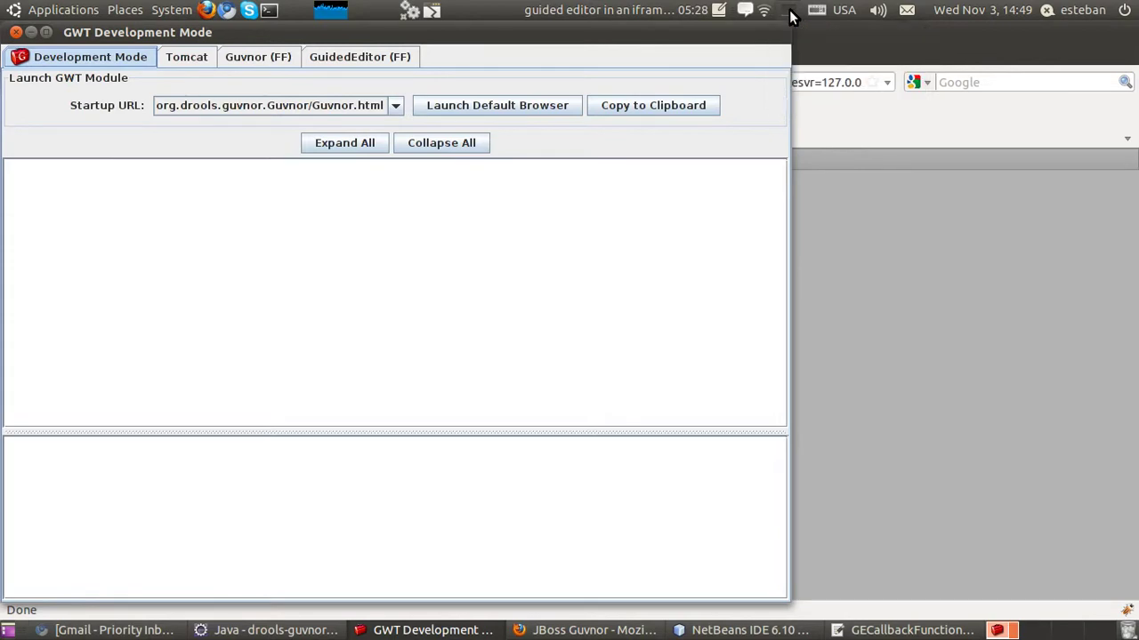